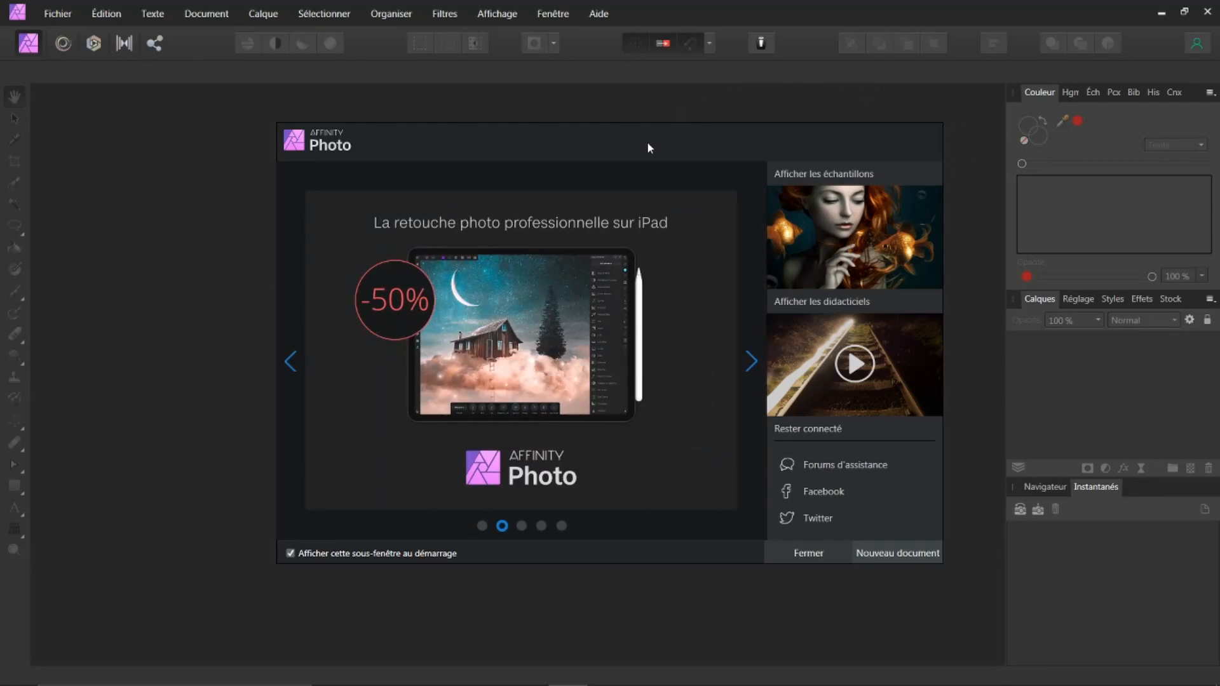
Step: Dismiss the welcome window, then view the recent image 1.9.1.979.jpg and close it
click(808, 551)
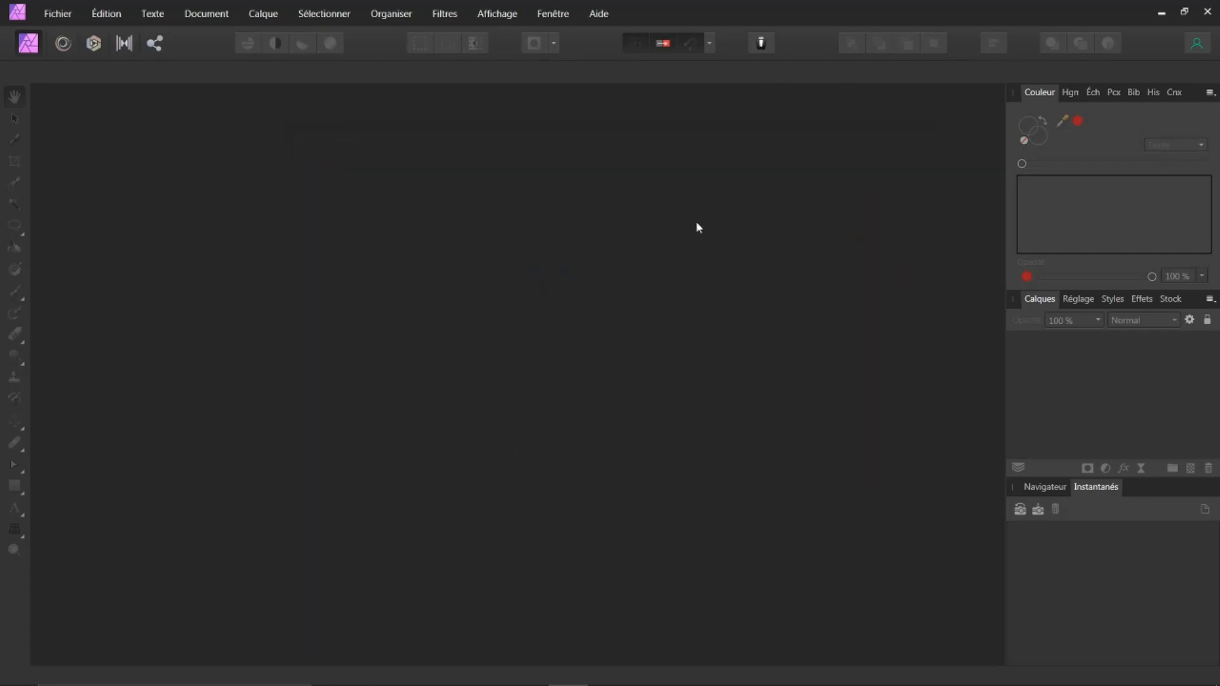
click(68, 14)
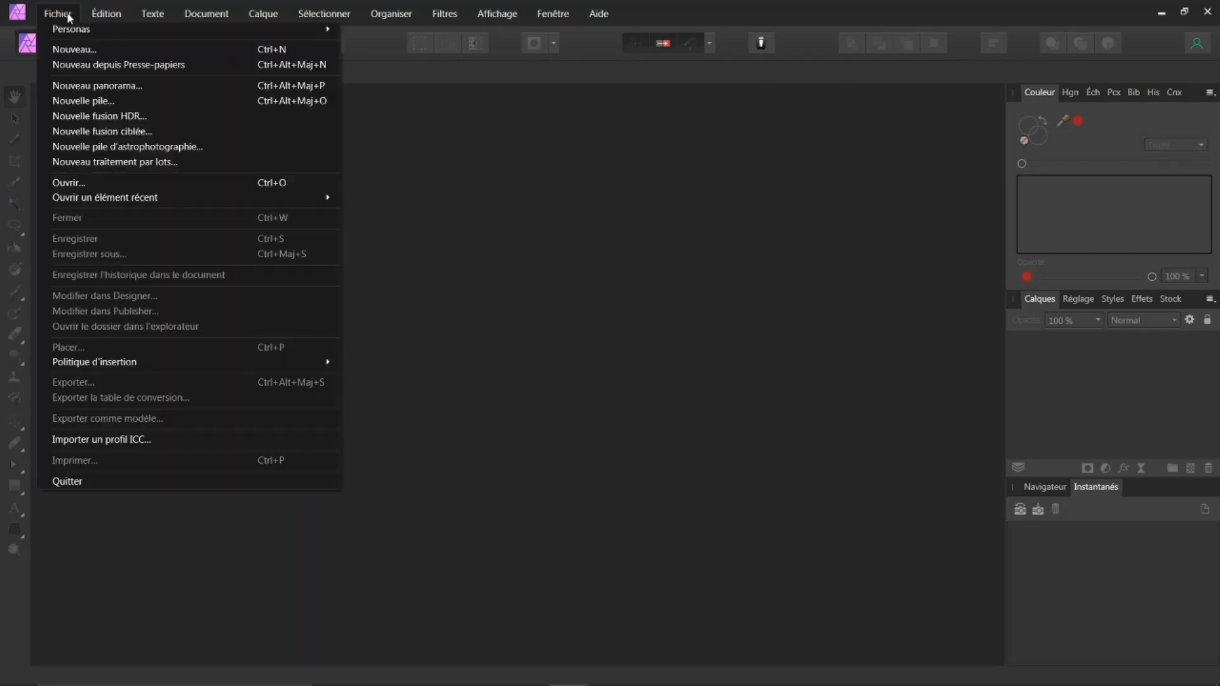
mouse_move(303, 200)
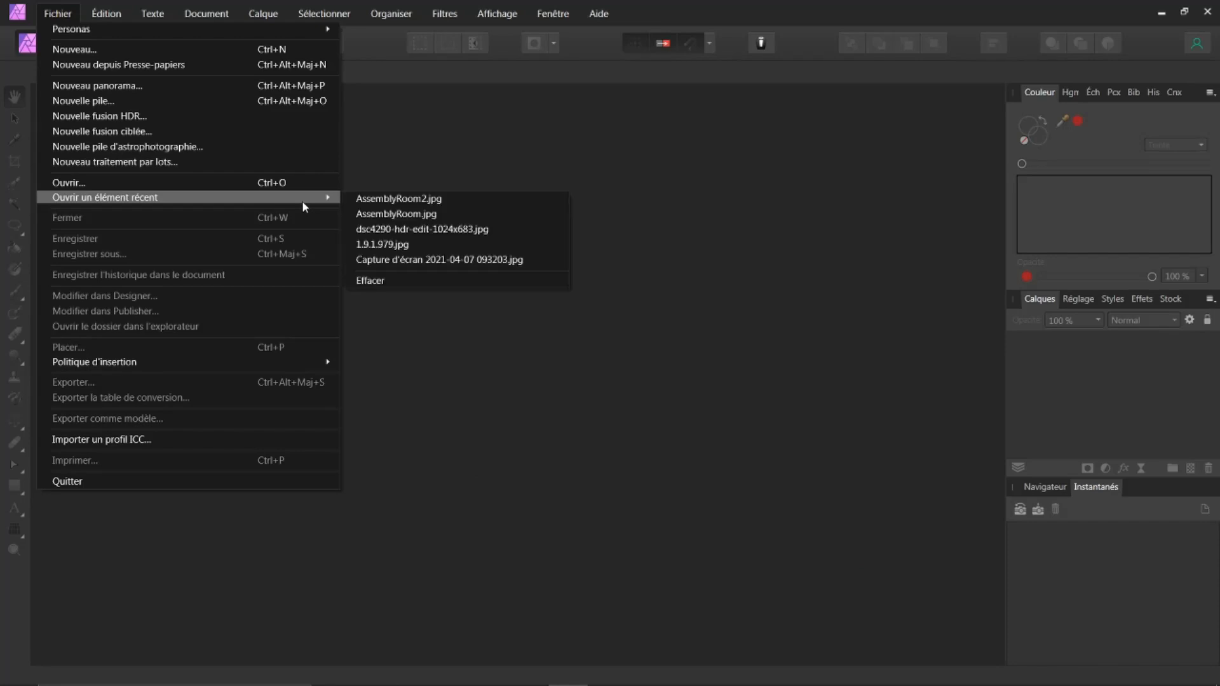
click(372, 246)
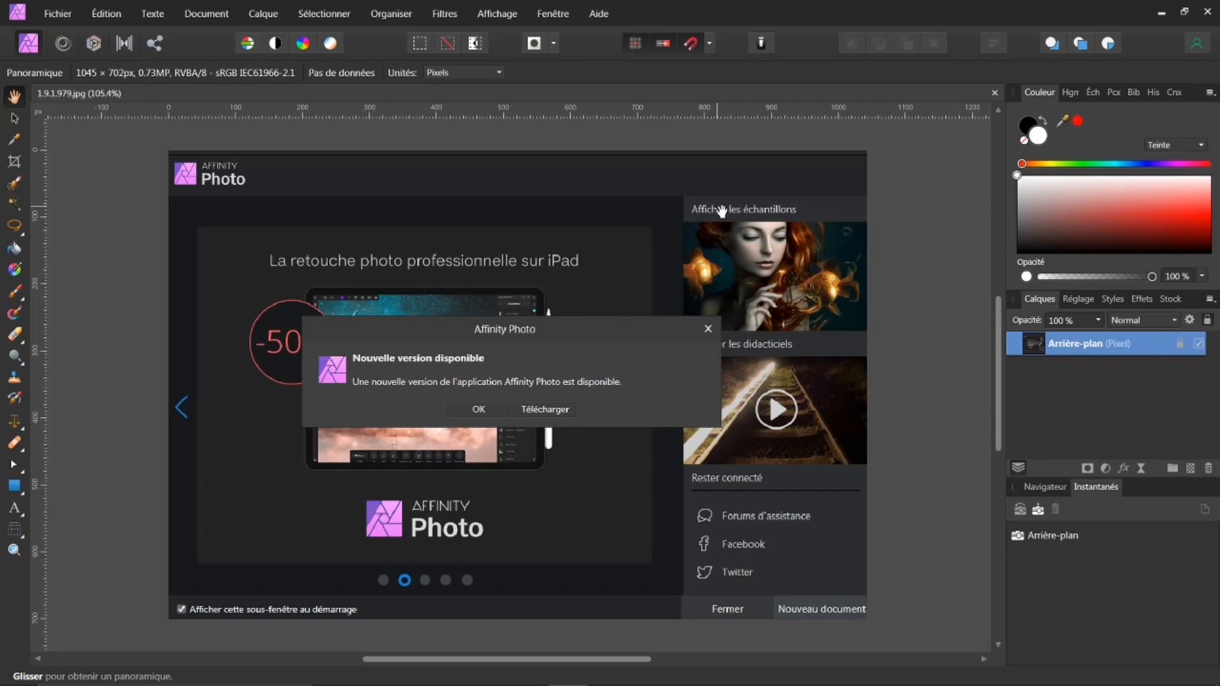
click(995, 93)
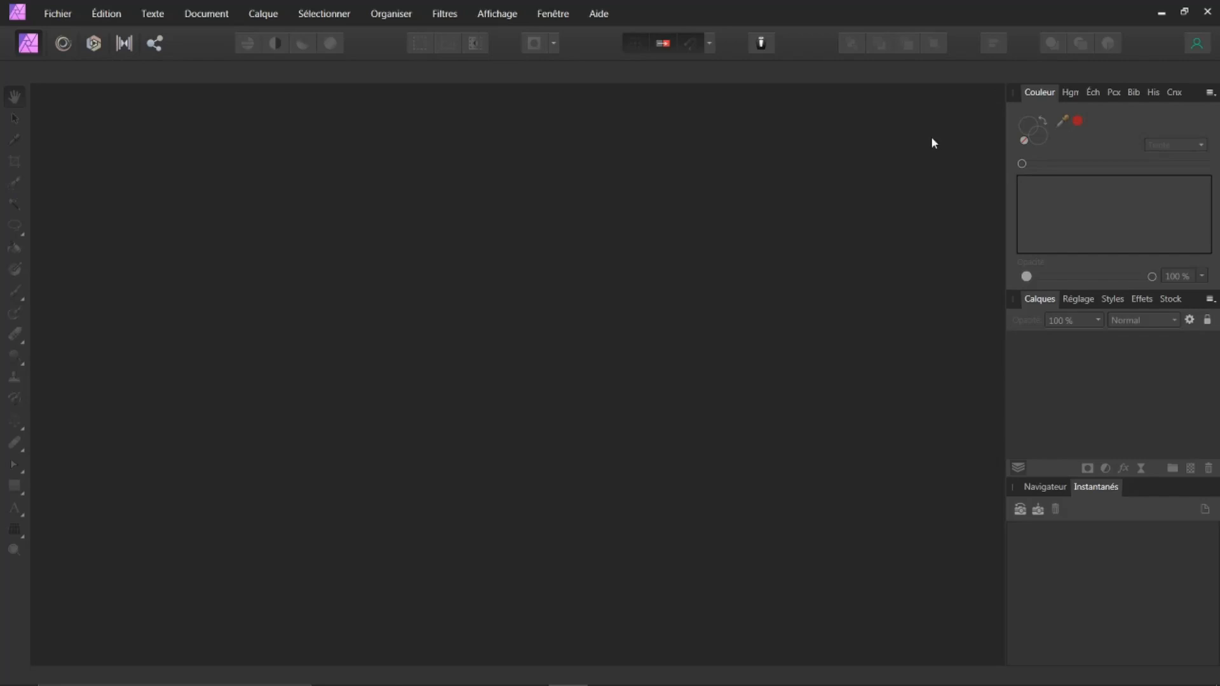
Step: Check the program's version information
click(599, 14)
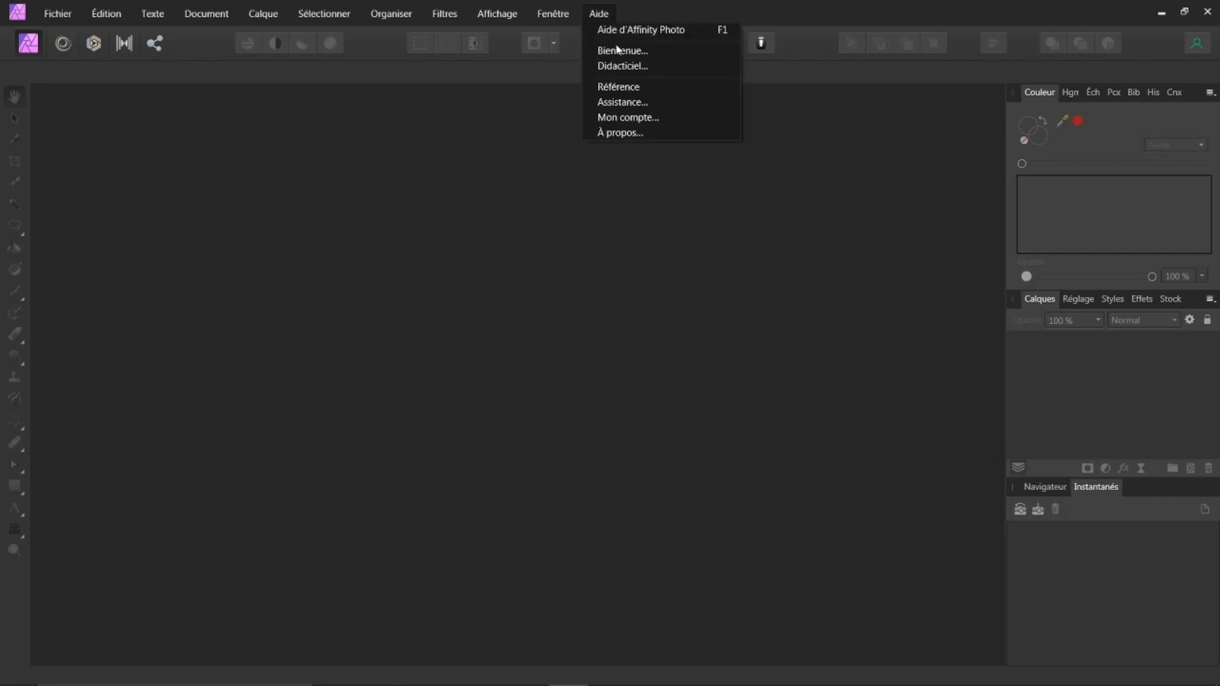
click(627, 134)
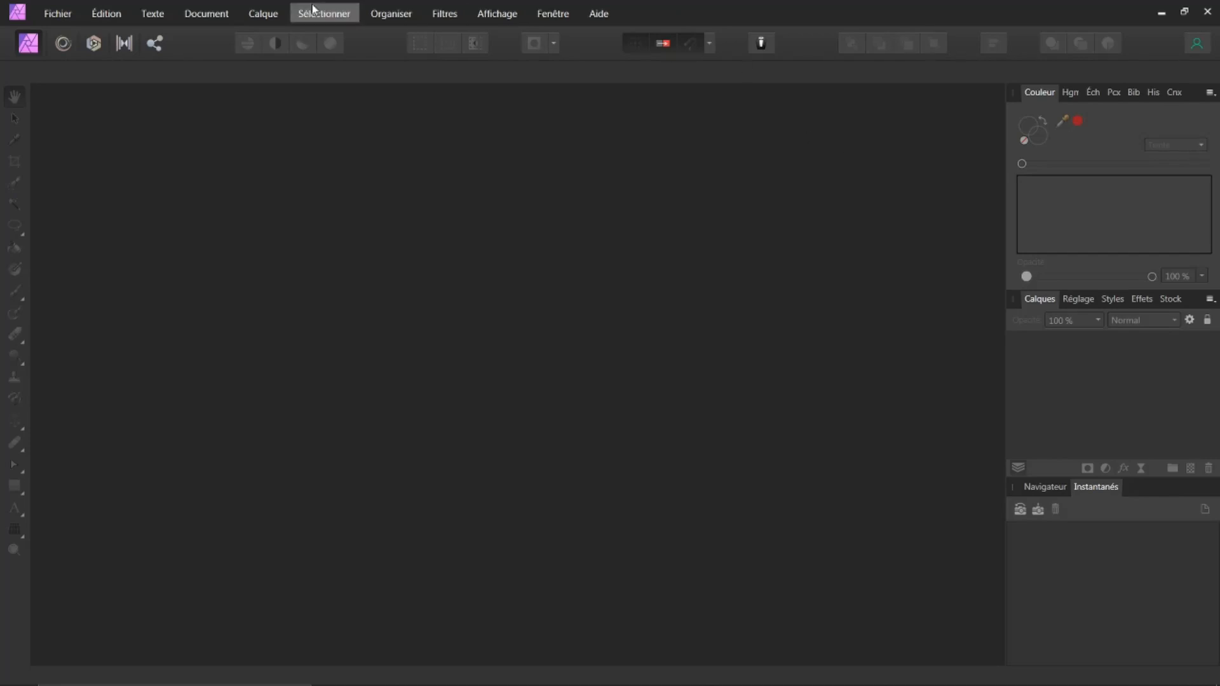
Step: Open the recent image dsc4290-hdr-edit-1024x683.jpg and duplicate its background layer, leaving the original layer hidden
click(57, 14)
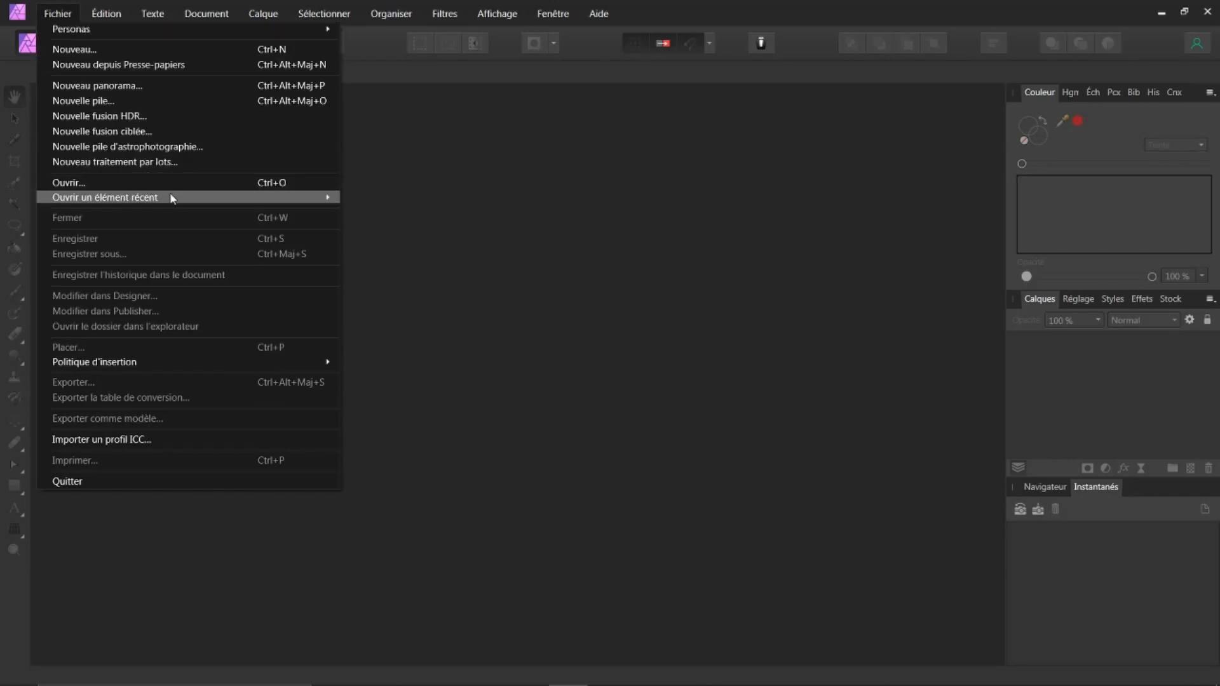
mouse_move(263, 202)
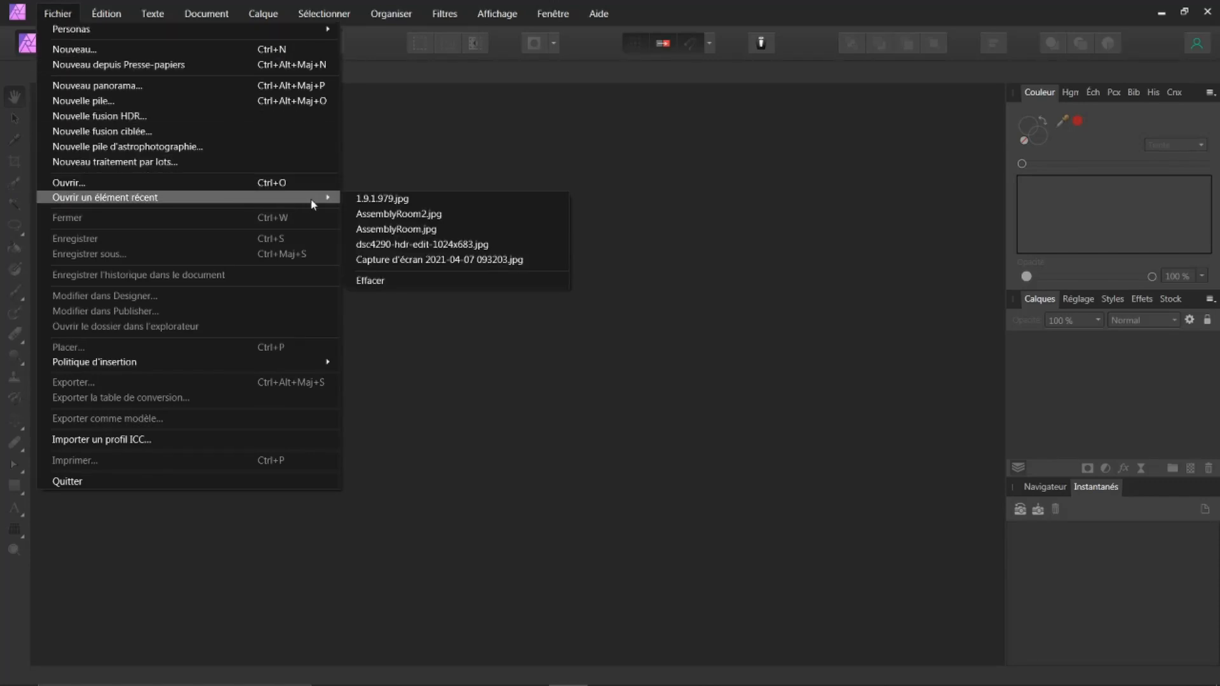
click(386, 245)
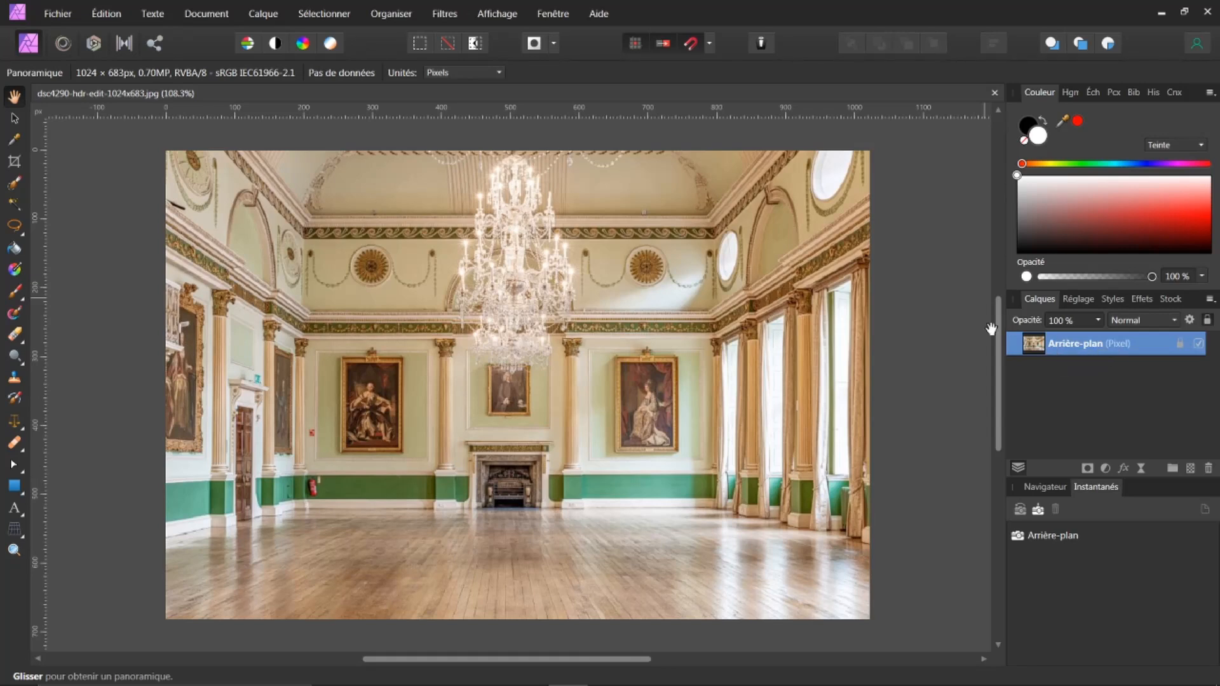
right_click(1059, 348)
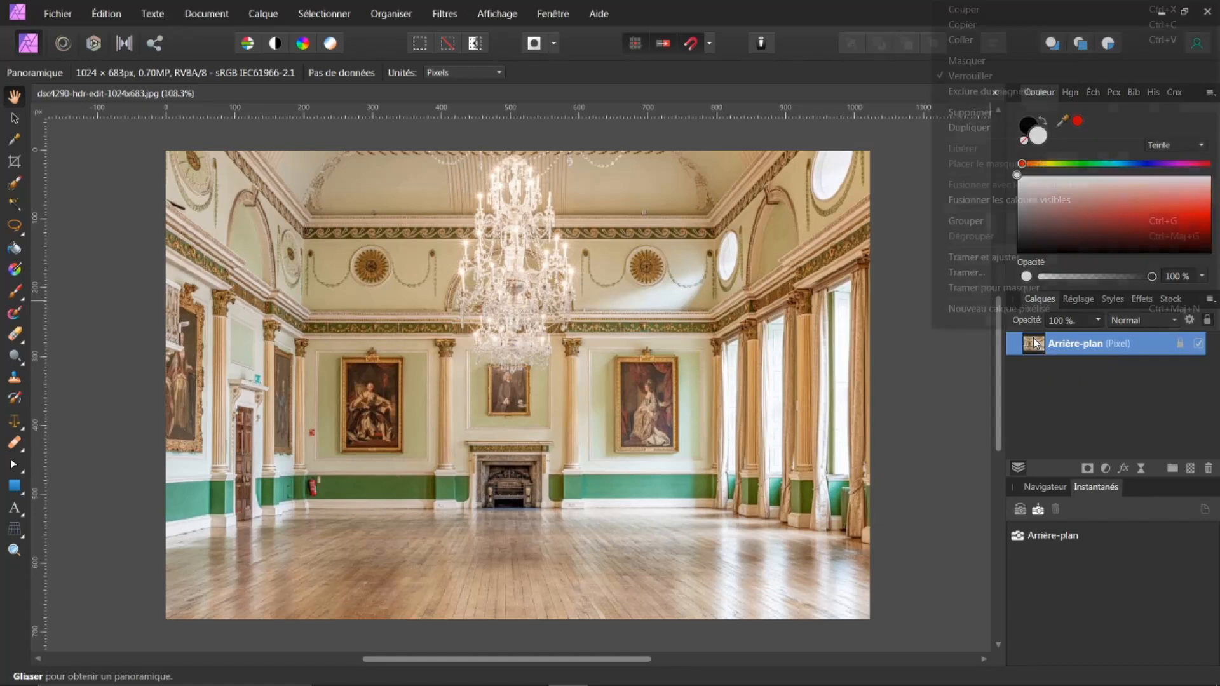
click(988, 130)
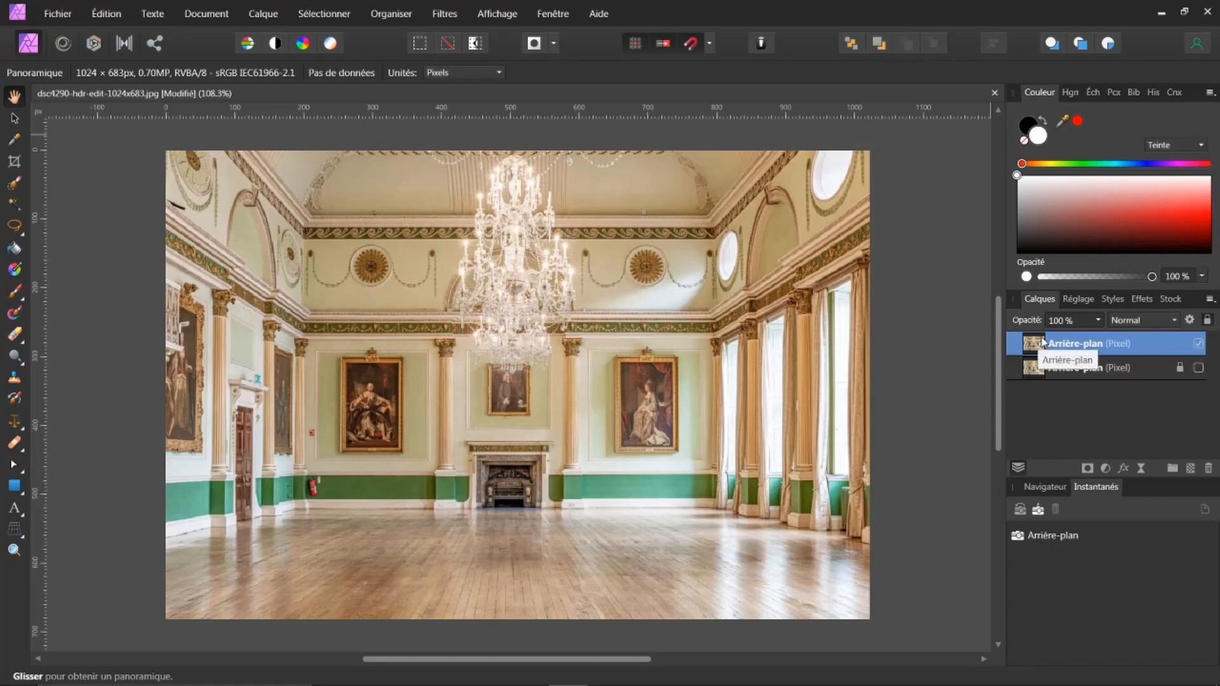
Step: Tone map the duplicated layer with the Détaillé preset, tone compression at 74 % and local contrast at 33 %, and apply it
click(124, 45)
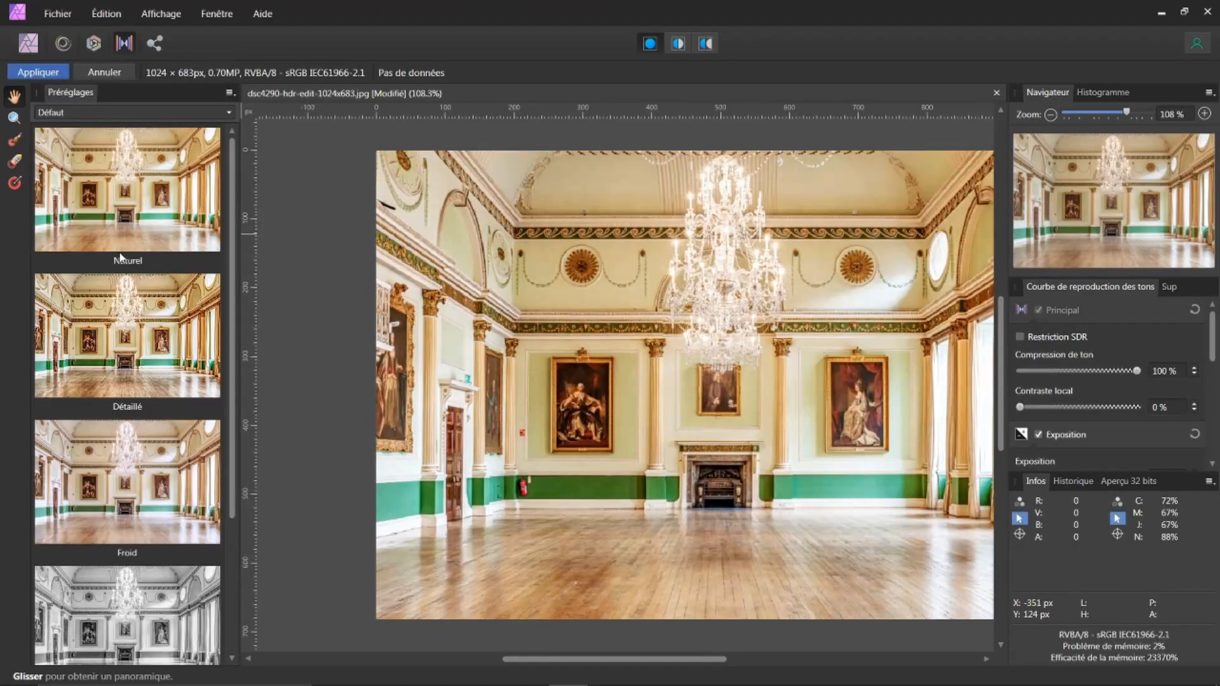
click(137, 339)
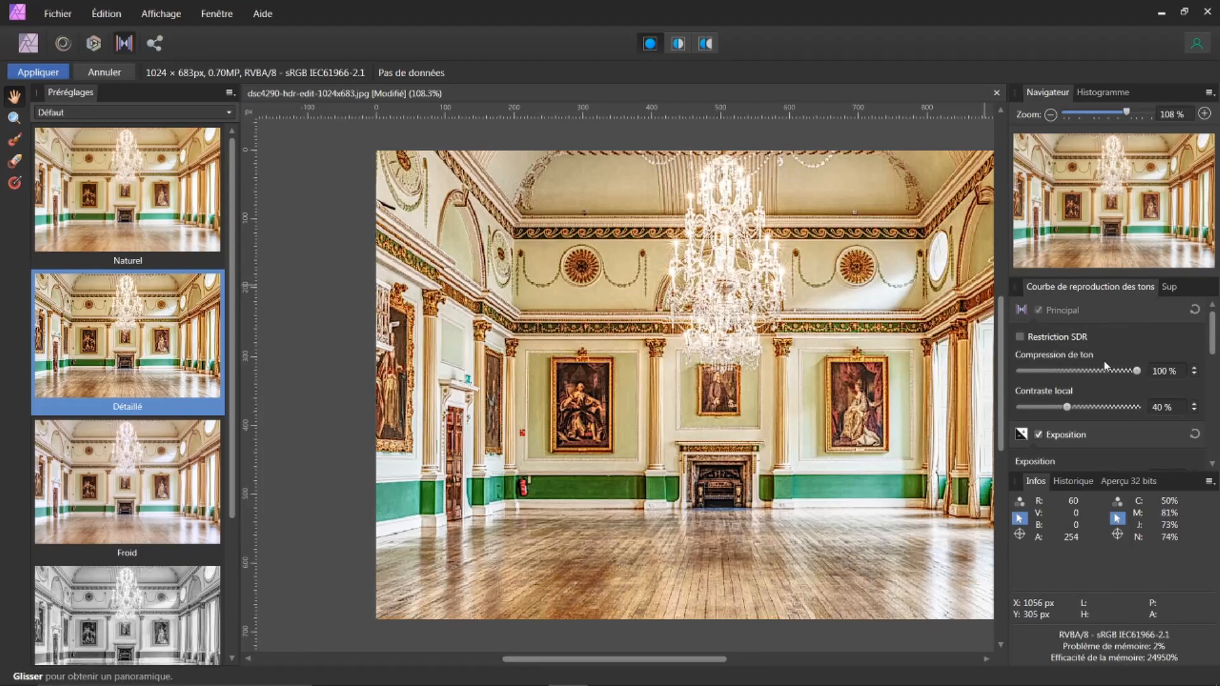
drag(1136, 372, 1106, 360)
mouse_move(1067, 410)
mouse_down()
mouse_move(1119, 414)
mouse_move(1060, 407)
mouse_up()
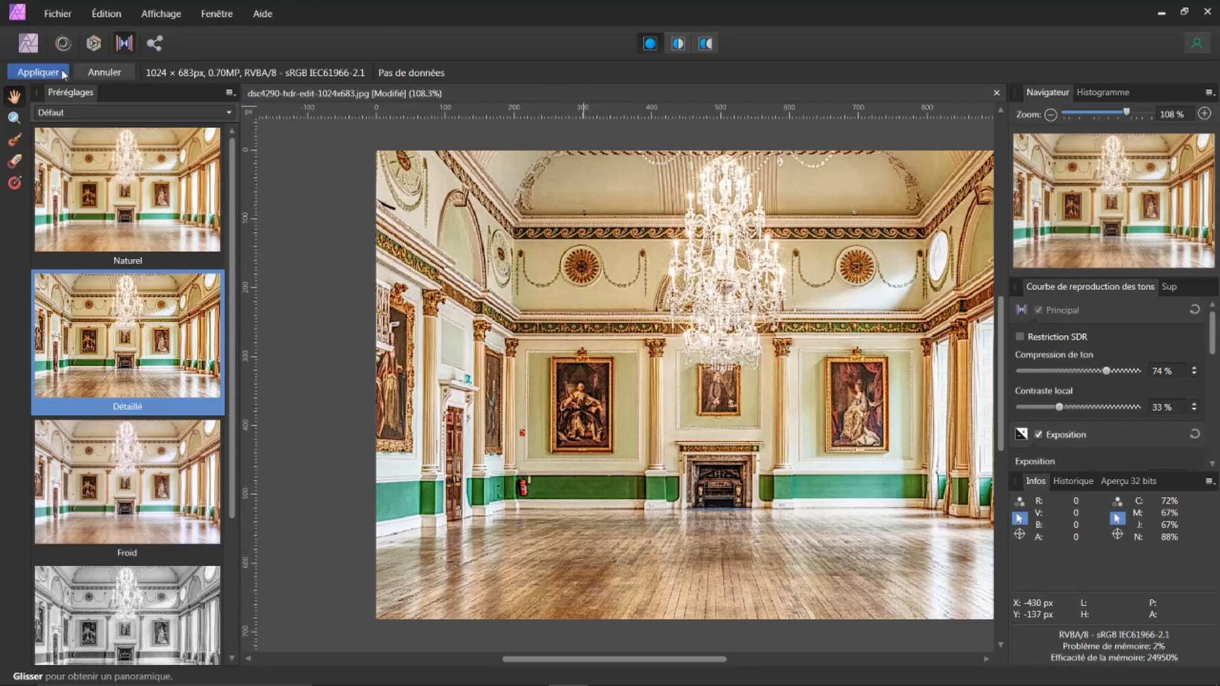
click(38, 72)
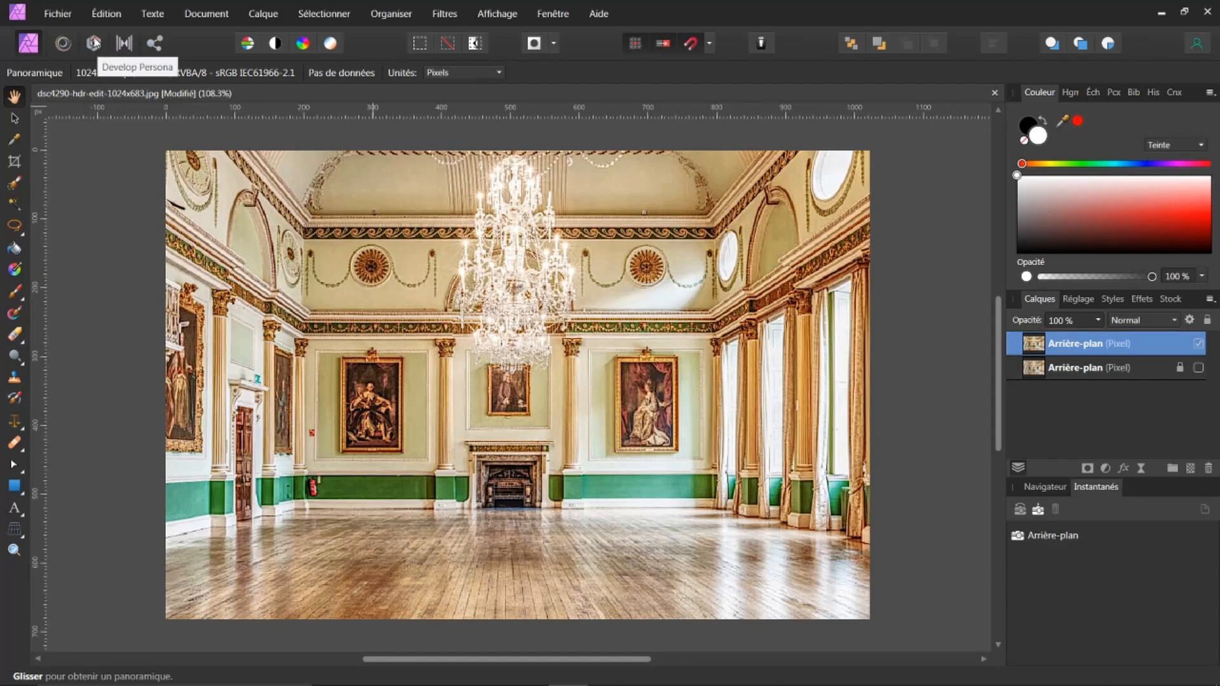
Step: Develop the layer in the Develop Persona with shadows and highlights enabled, keeping shadows at 0 % and setting highlights to -39 %
click(94, 43)
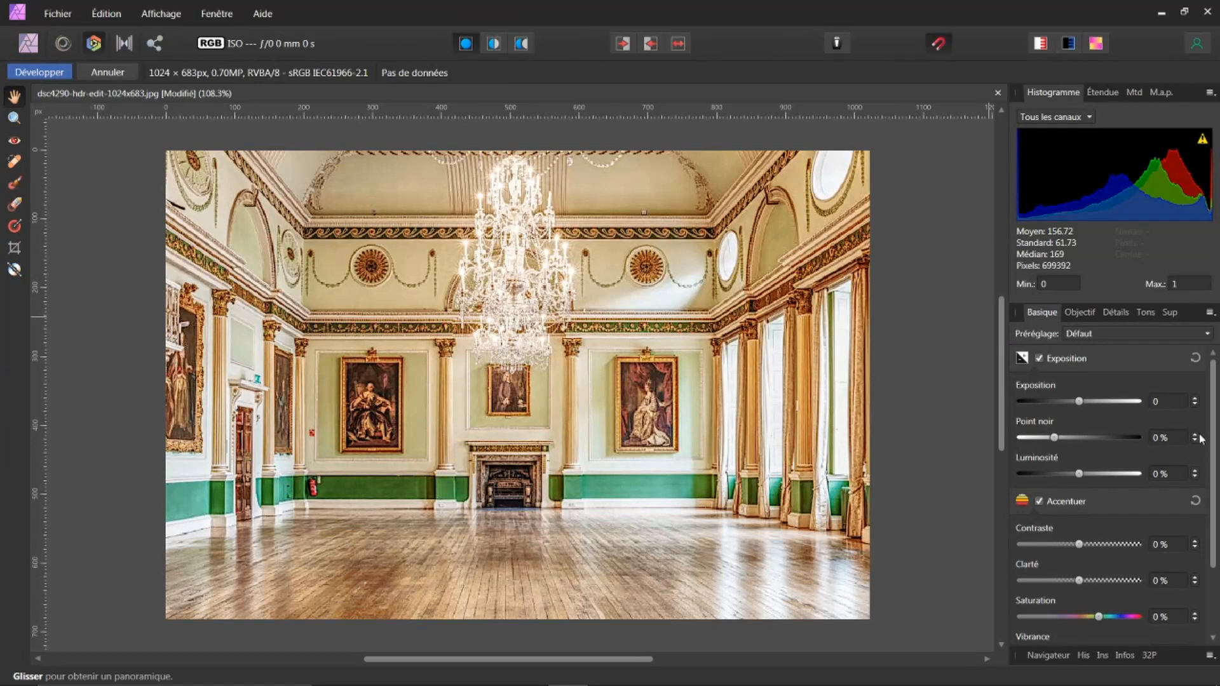
scroll(1214, 402, down, 3)
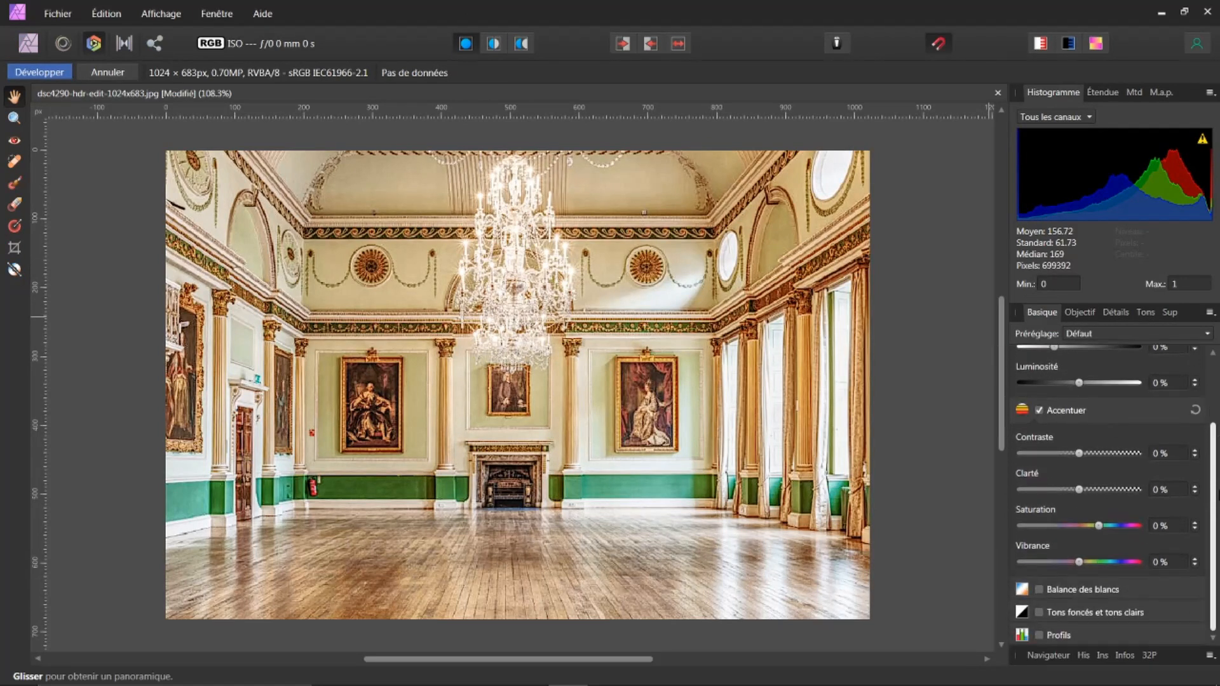
click(1038, 612)
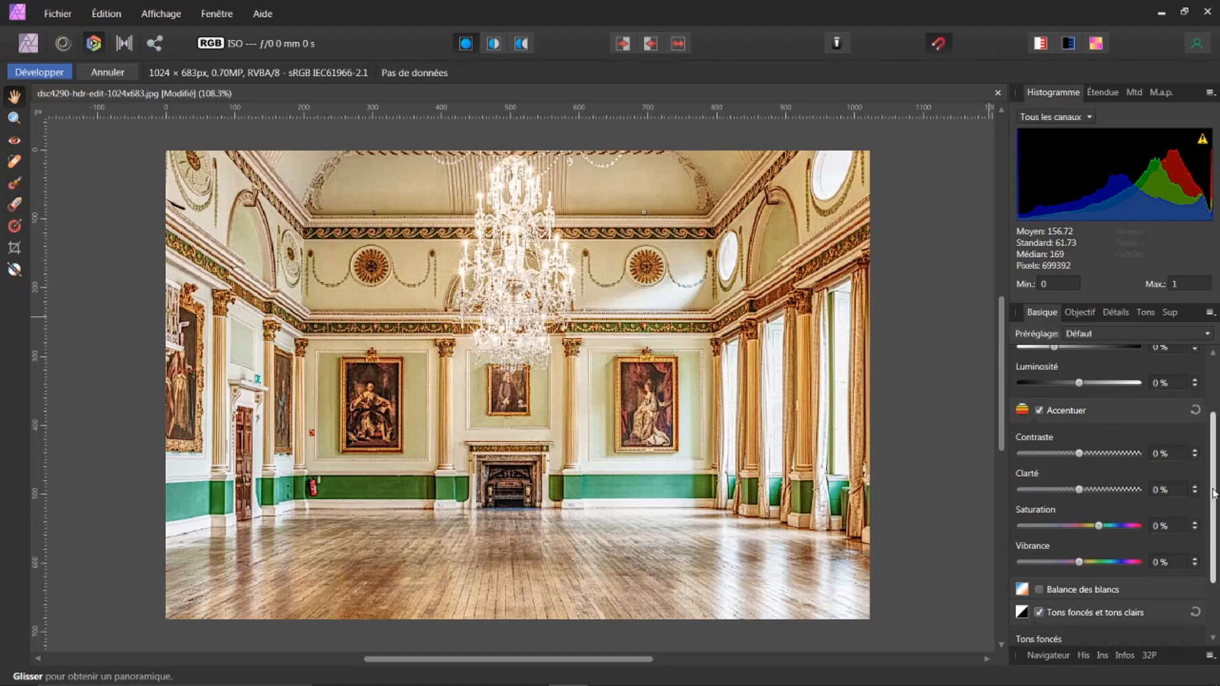
drag(1215, 496, 1211, 563)
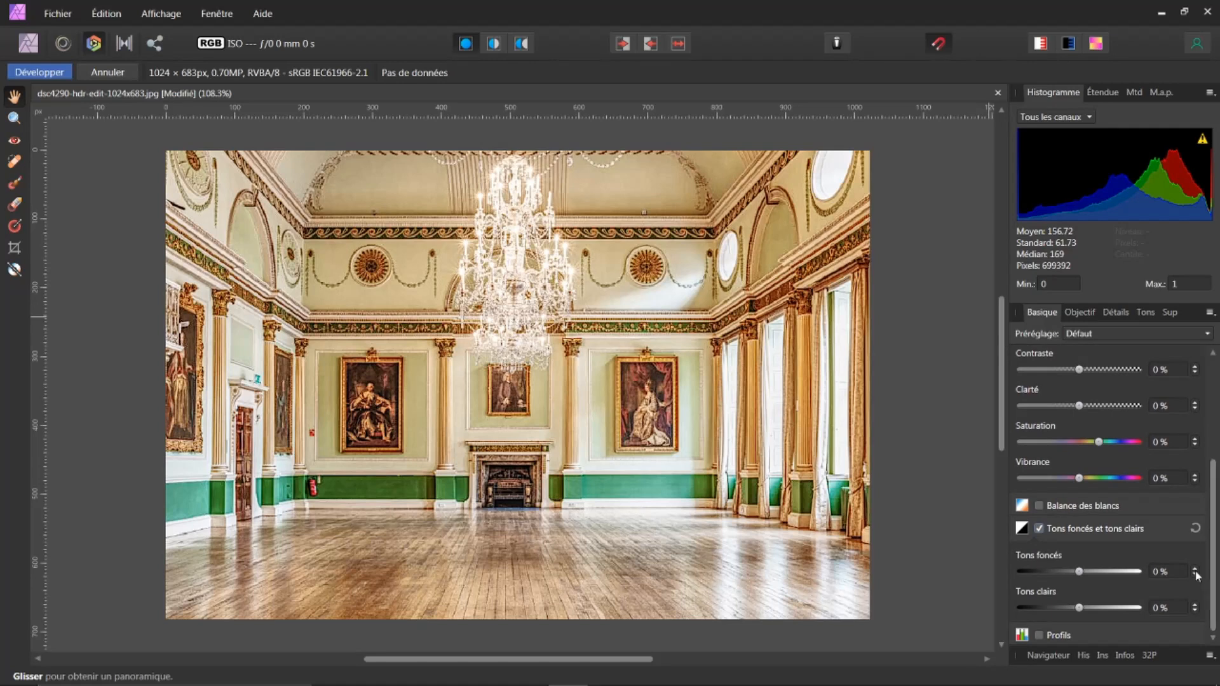
drag(1078, 610, 1096, 557)
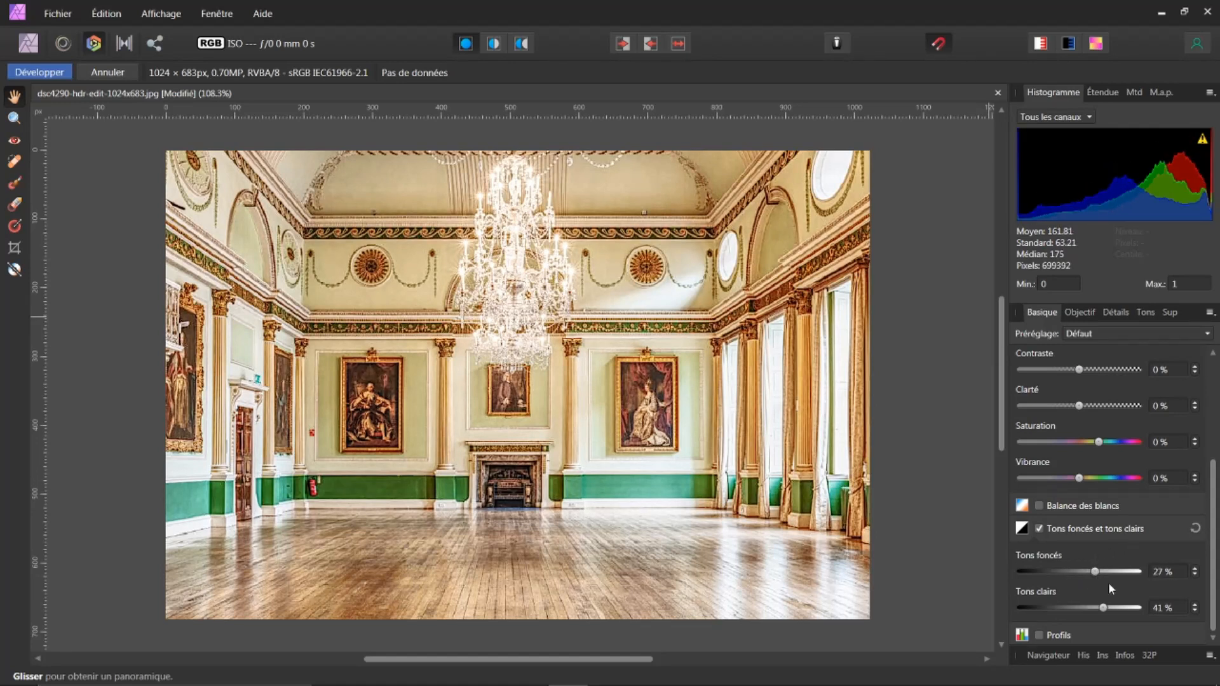
click(1196, 530)
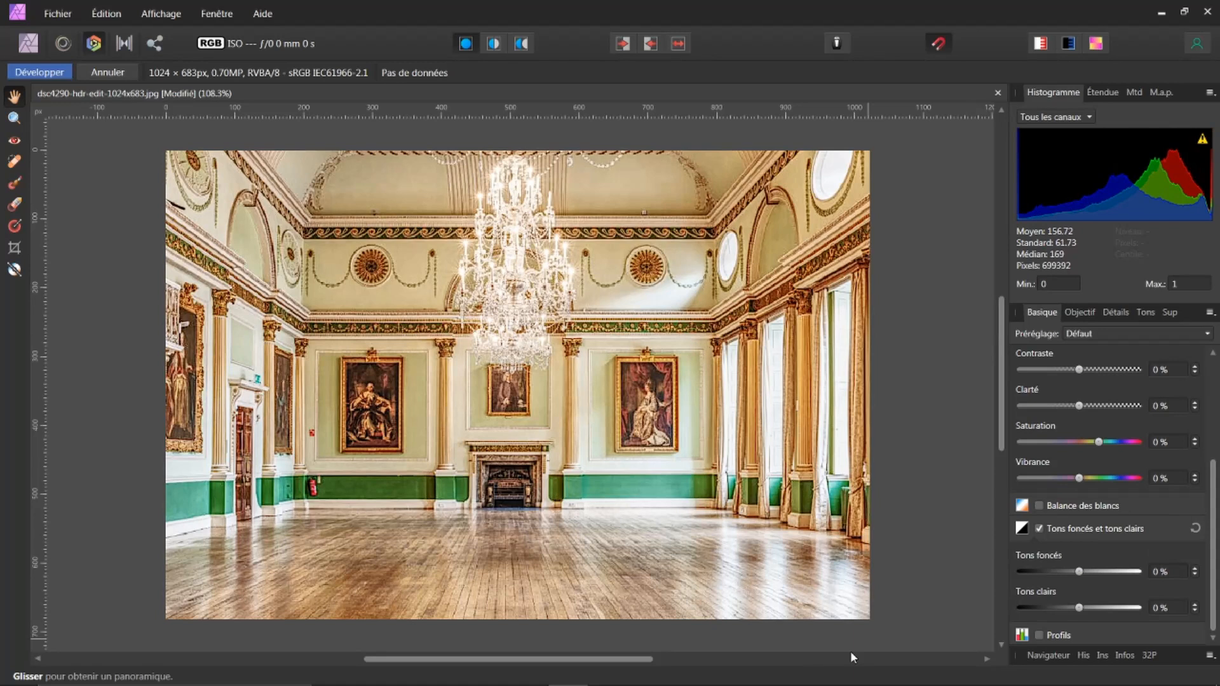
mouse_move(1078, 607)
mouse_down()
mouse_move(1045, 603)
mouse_move(1057, 605)
mouse_up()
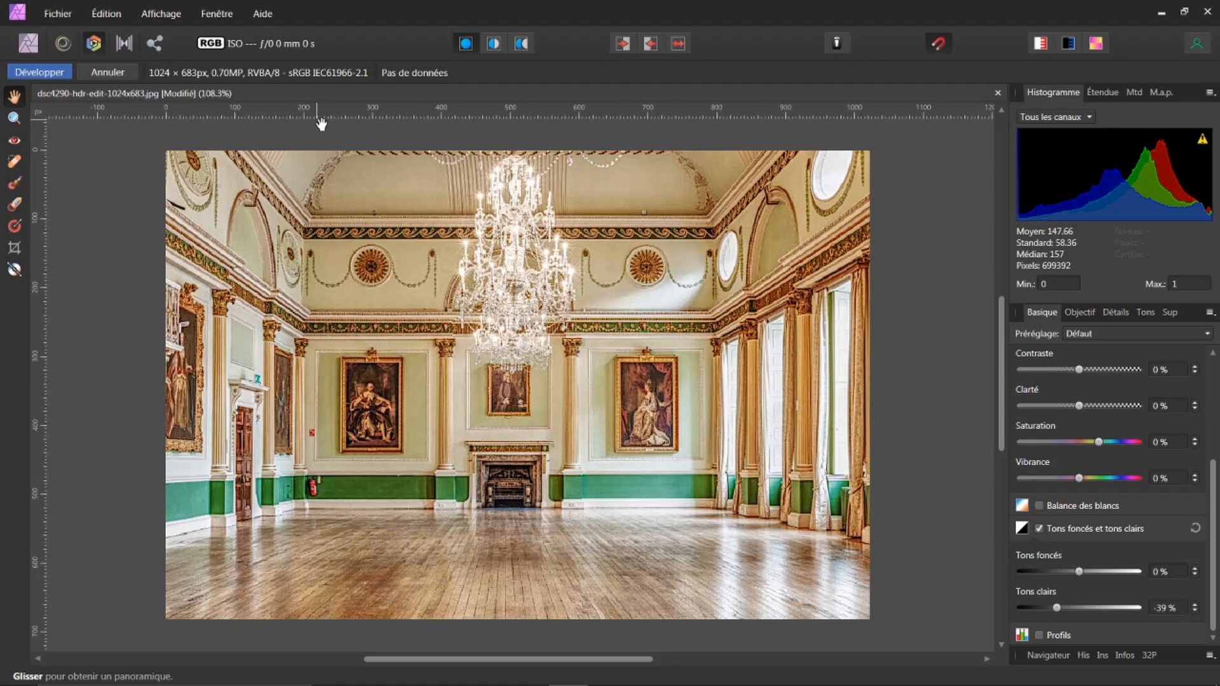
click(57, 75)
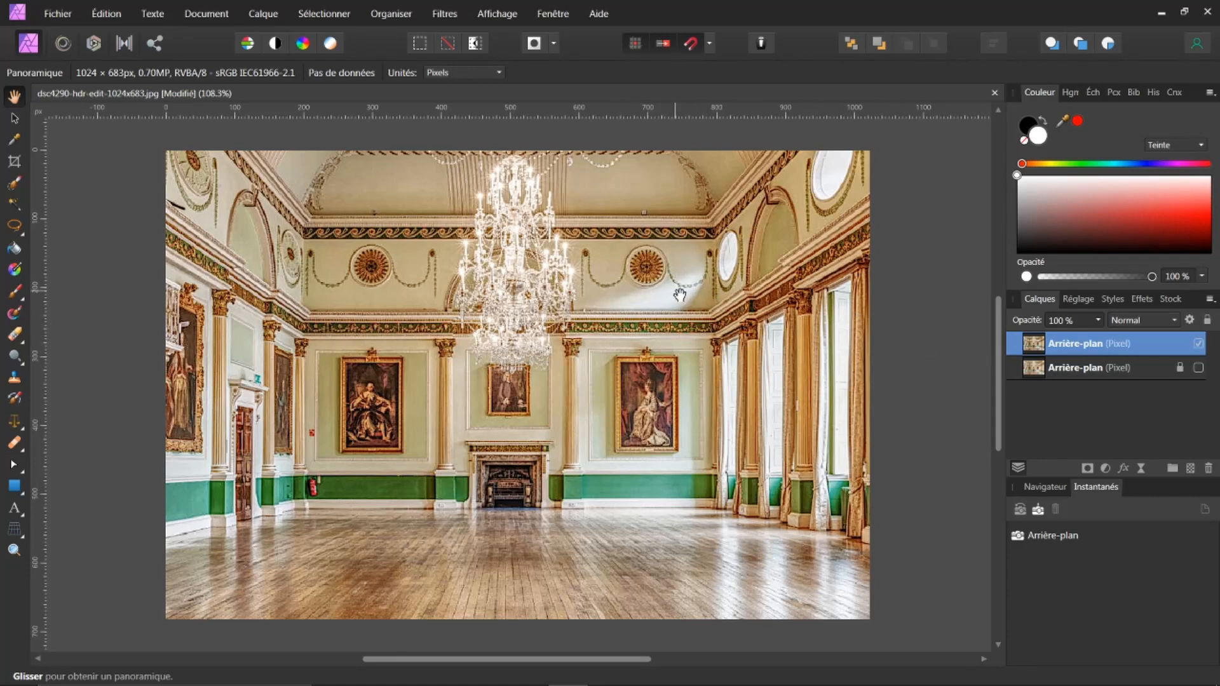
Step: Apply the Shadows/Highlights filter to the duplicated layer with highlights strength at -100 %
click(443, 15)
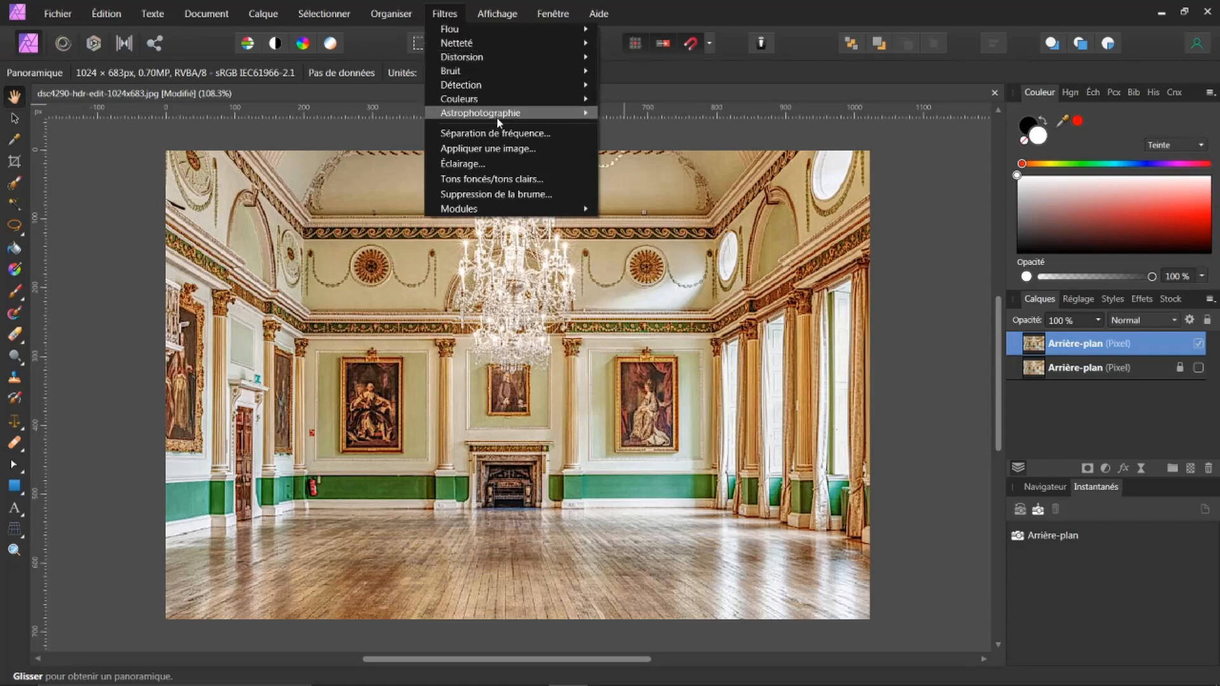
click(490, 181)
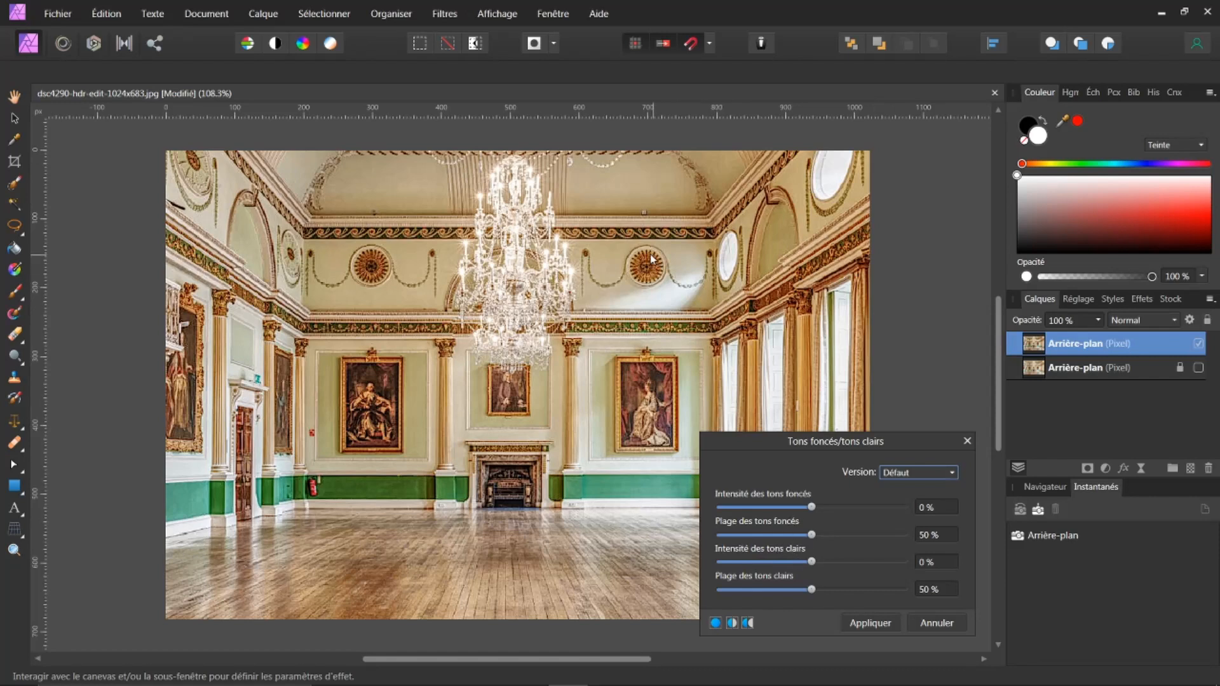
drag(813, 565, 867, 562)
drag(743, 562, 658, 581)
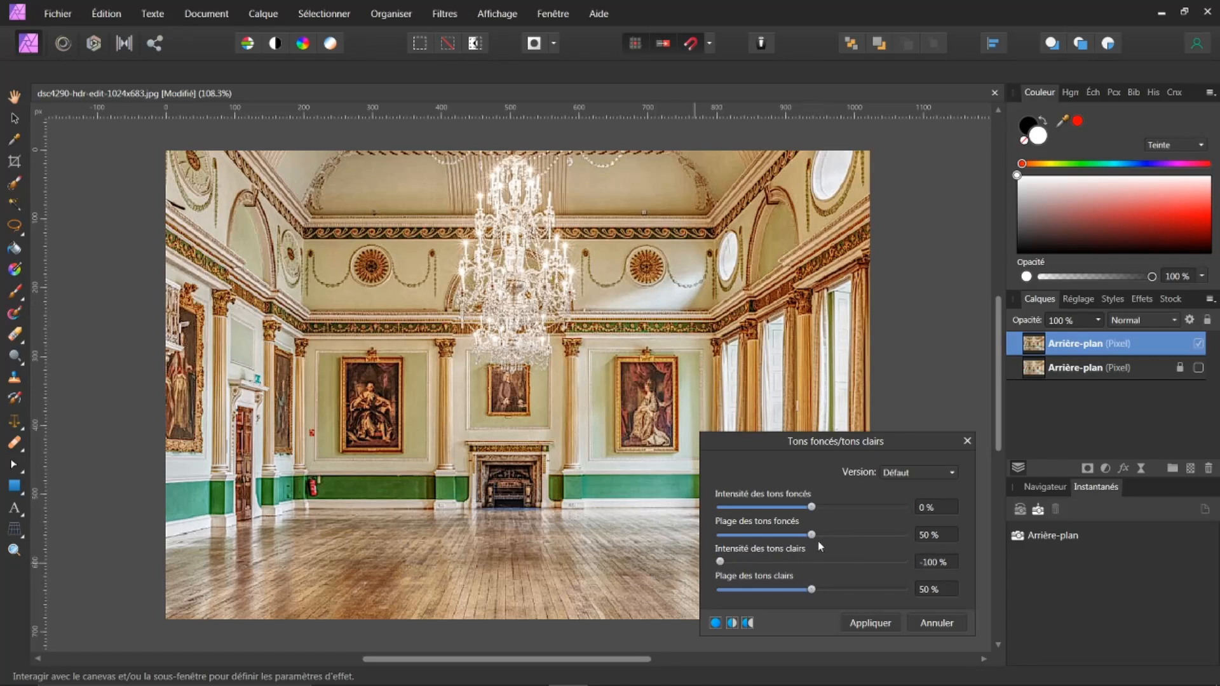
click(868, 624)
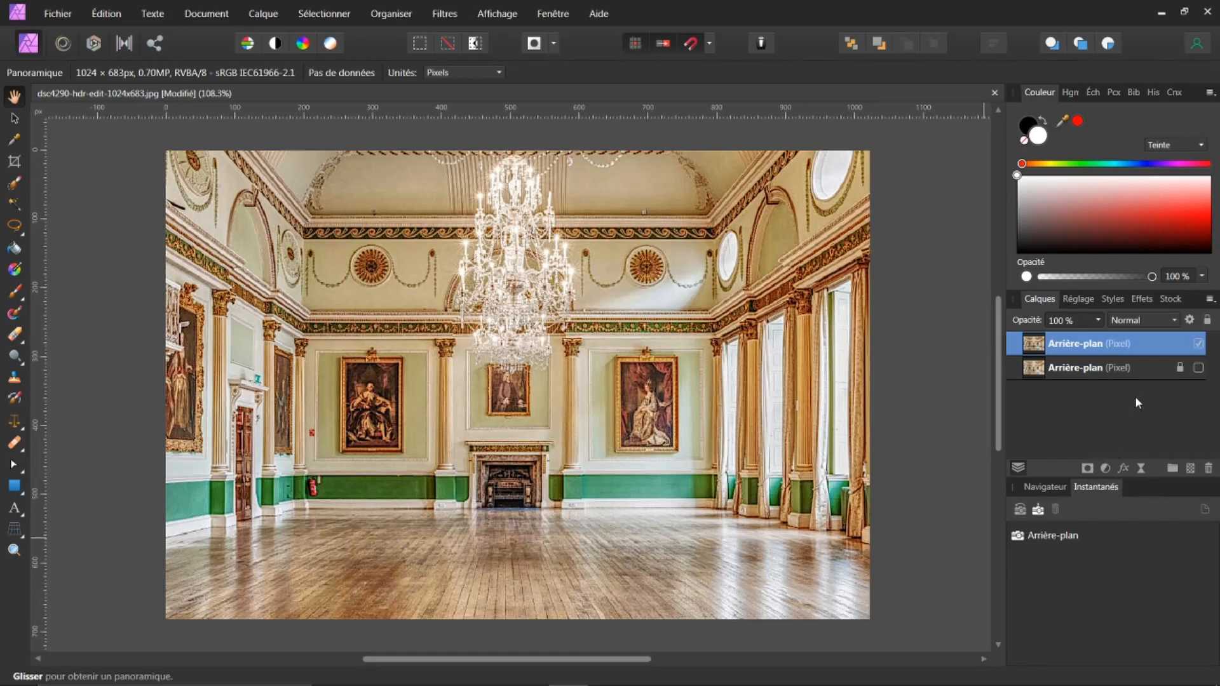
Step: Show the original background layer and toggle the edited layer's visibility to compare before and after, leaving both layers visible
click(1199, 368)
click(1199, 344)
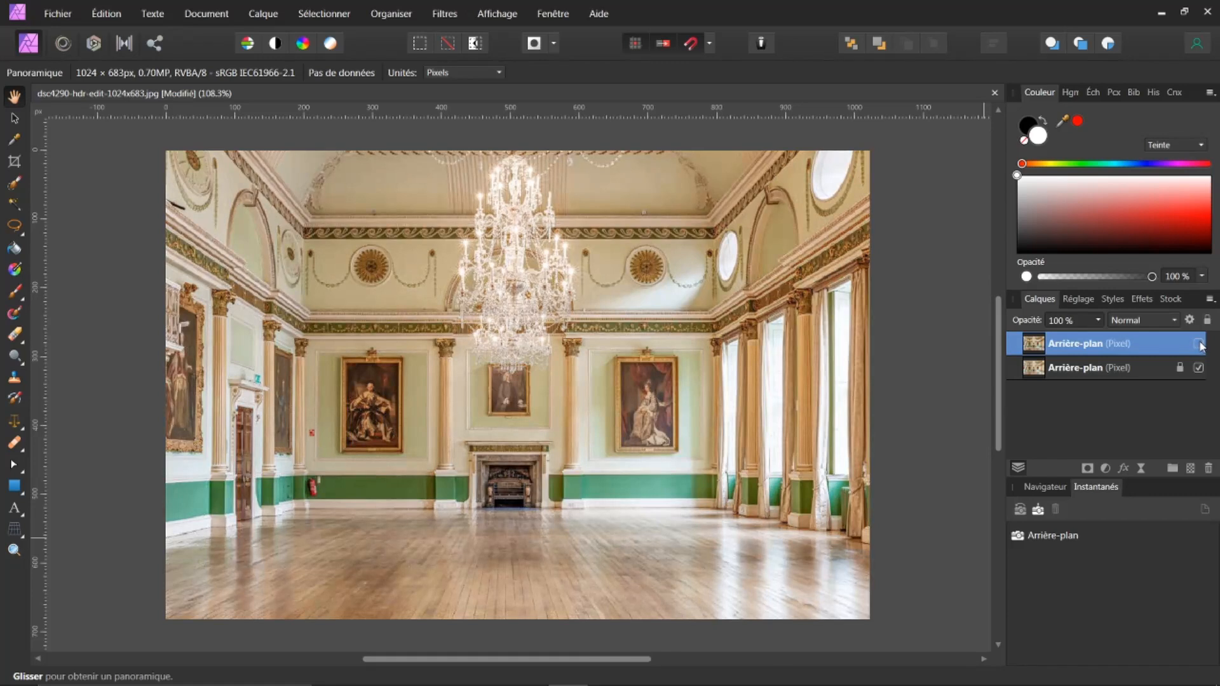
click(1199, 344)
click(1199, 345)
click(1199, 344)
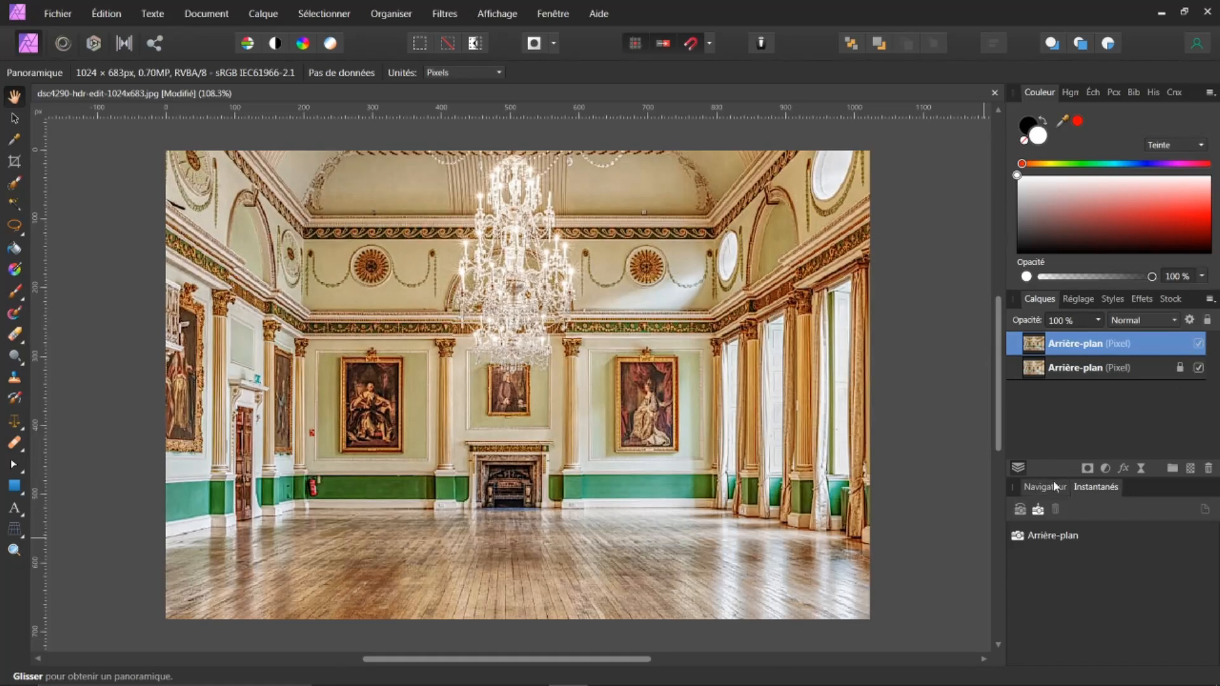
Step: Add a Curves adjustment layer that darkens the image, with the master curve's midpoint moved to about X 0.669, Y 0.506
click(1107, 468)
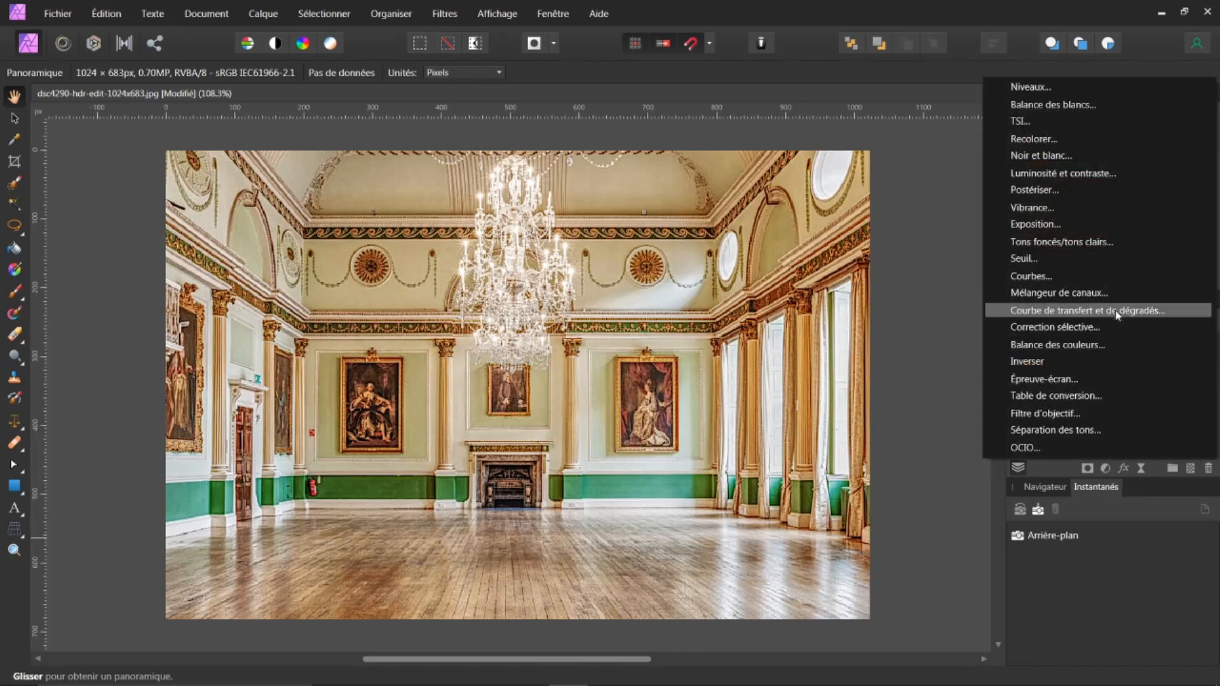
click(1065, 275)
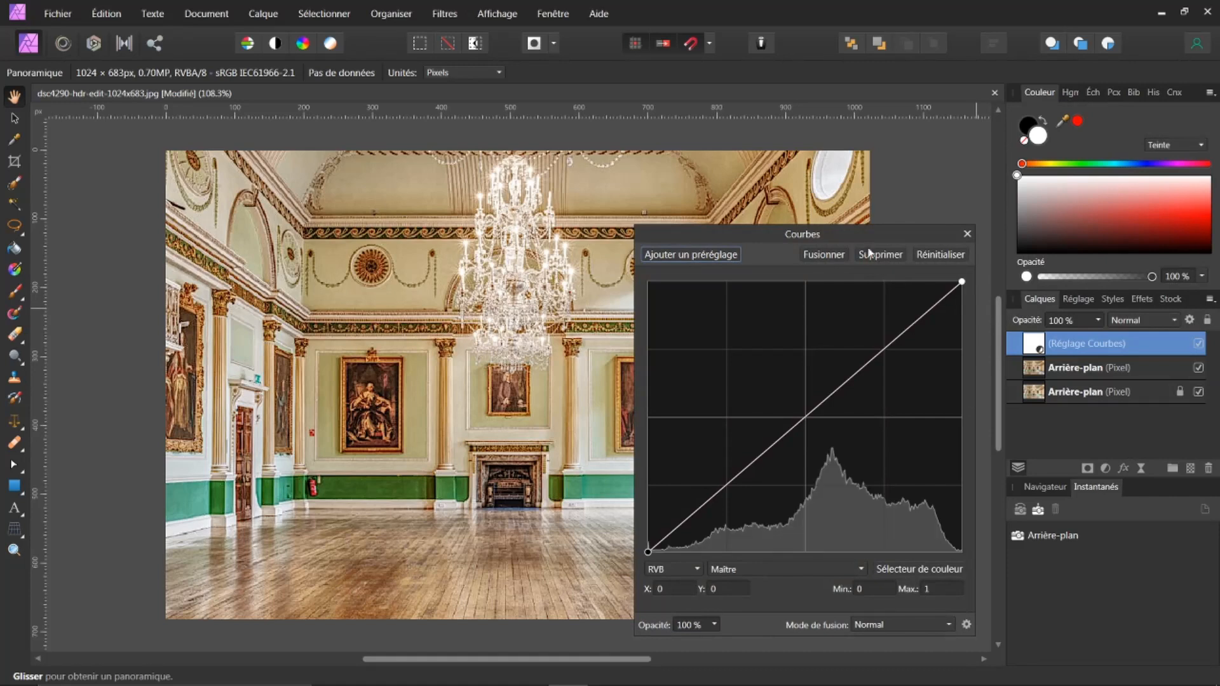
drag(854, 232, 1067, 149)
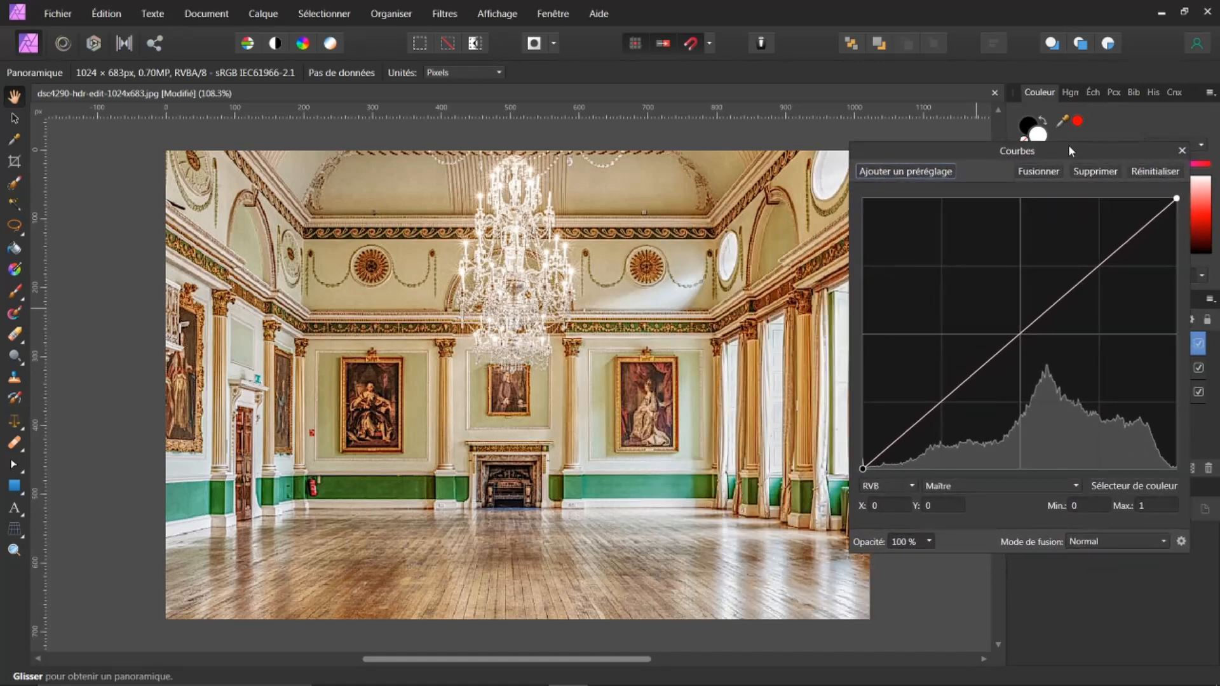
drag(1019, 333, 1071, 333)
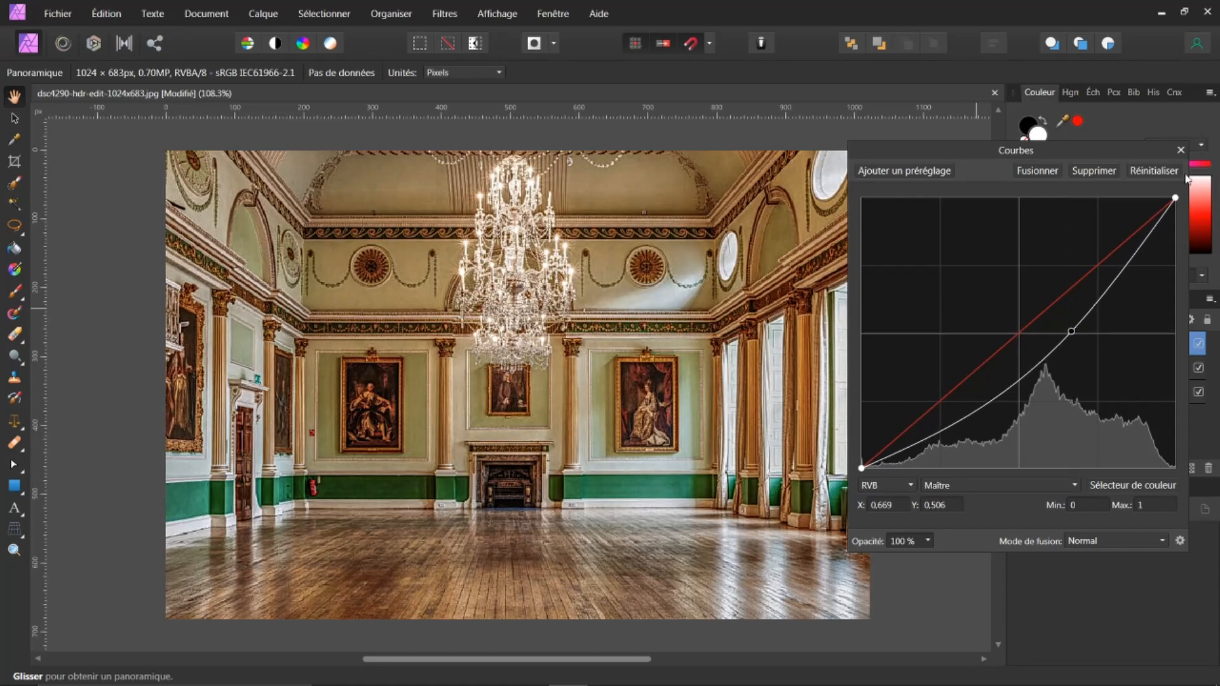
click(1182, 150)
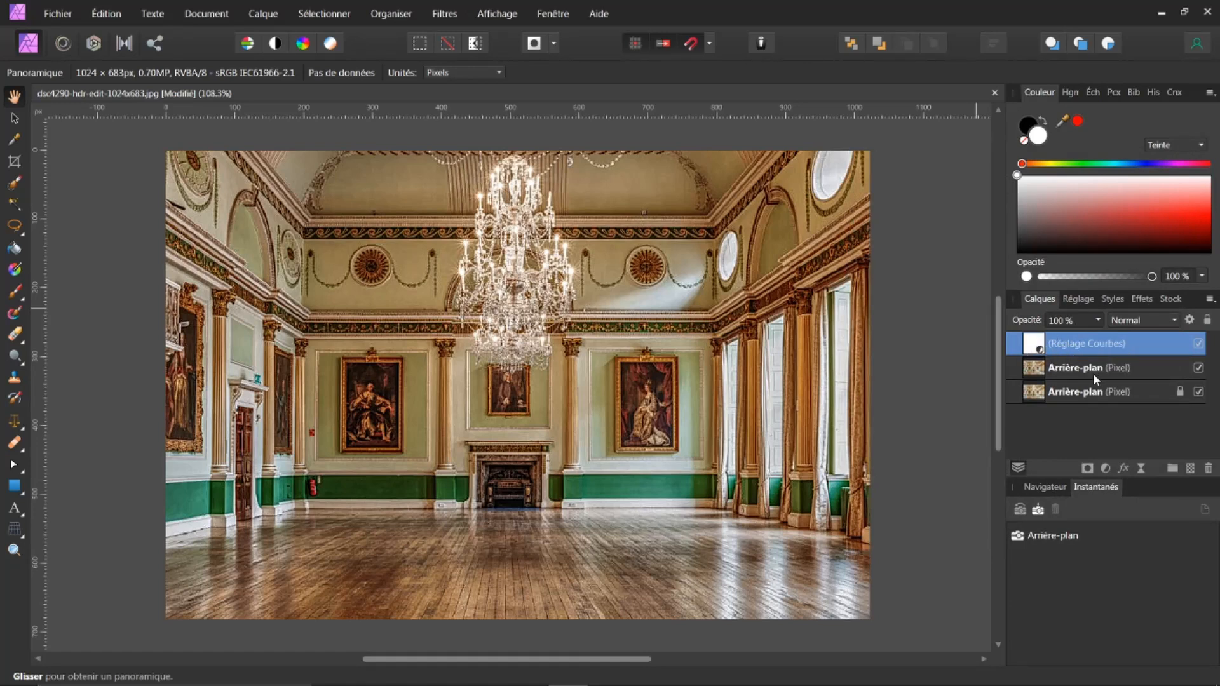
Step: Add a second Curves adjustment layer that strongly brightens the image, with a master curve point at X 0.132, Y 1
click(1106, 468)
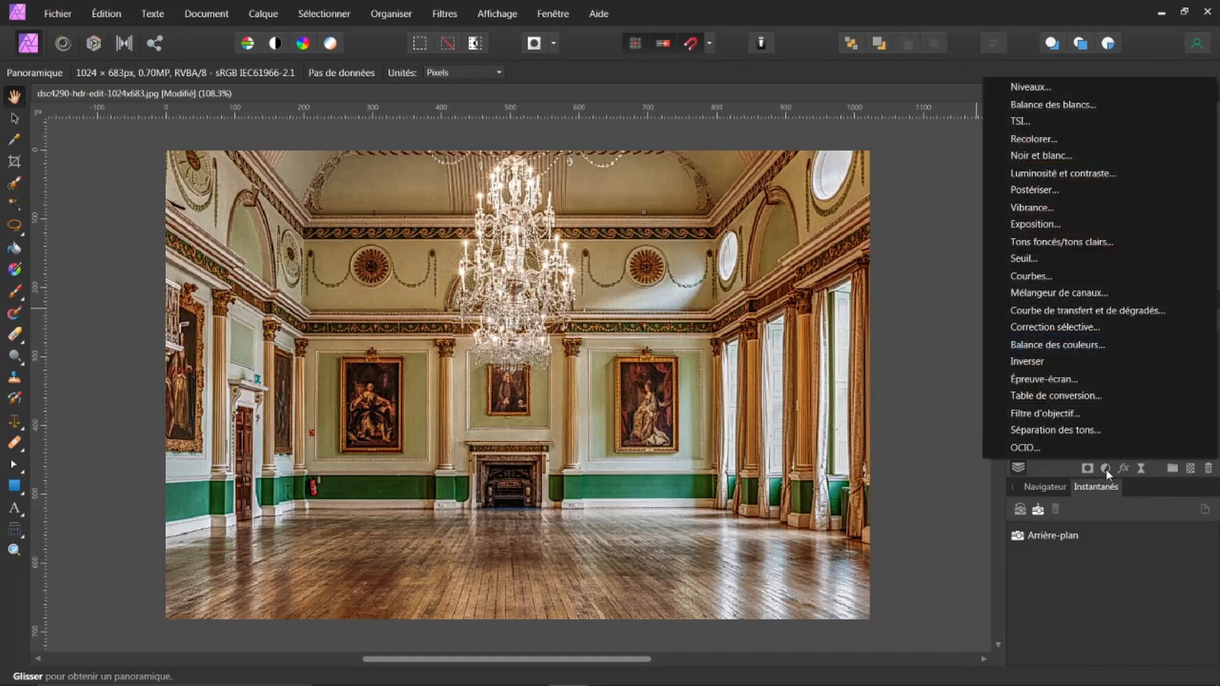
click(1039, 280)
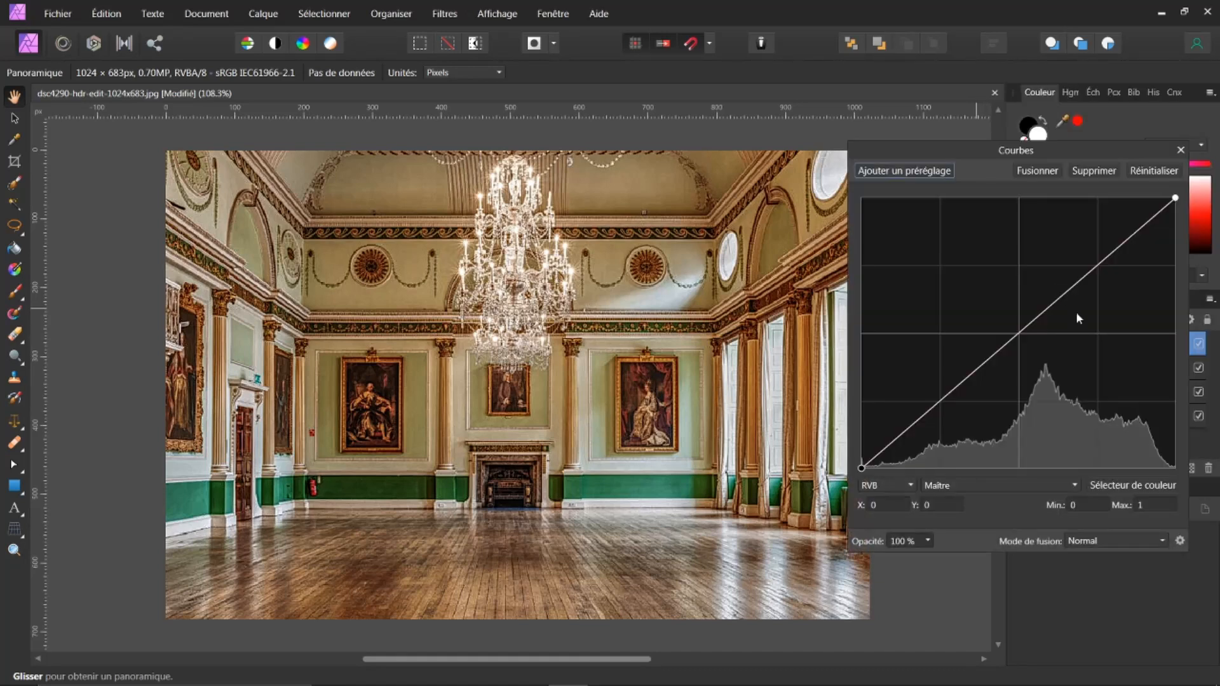
drag(1020, 331, 903, 198)
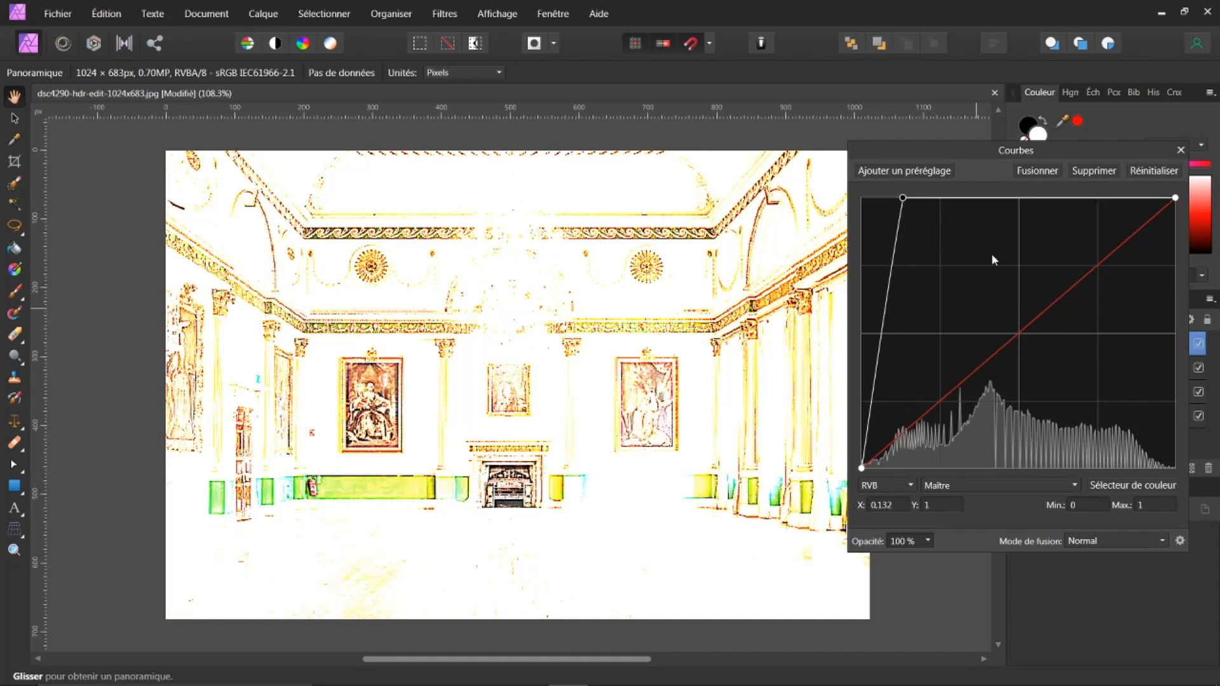
click(1180, 151)
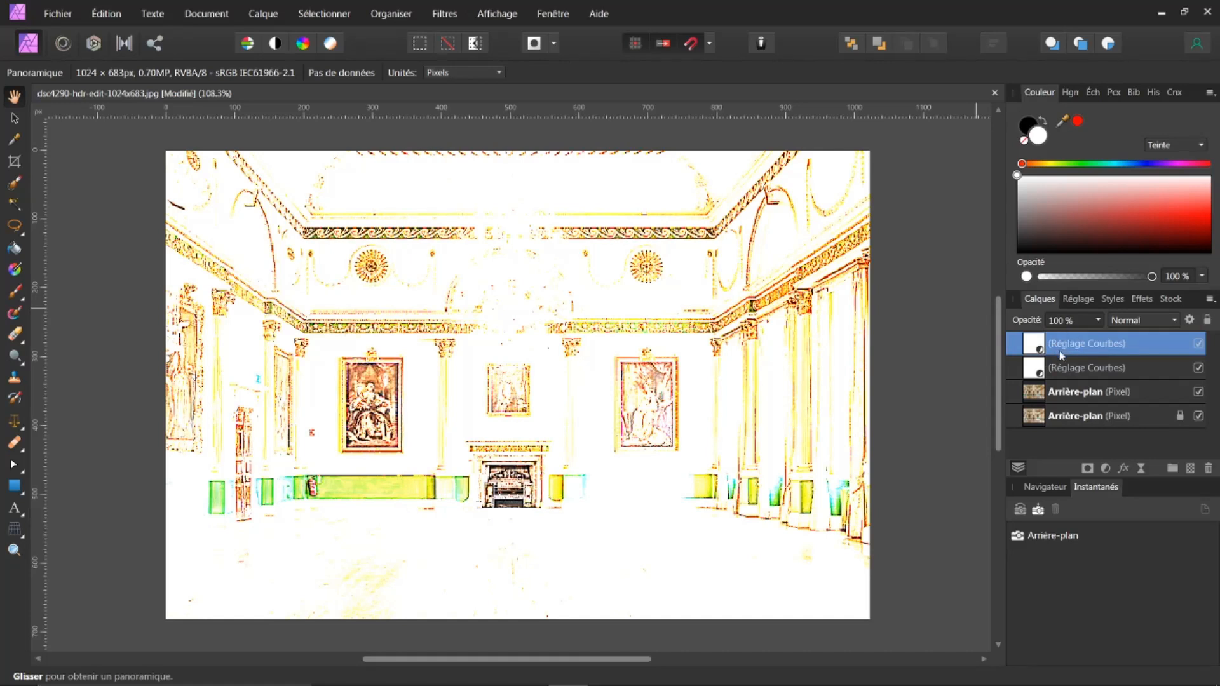
Step: Add a mask to the new Curves adjustment and invert it to black to hide the brightening
click(1087, 468)
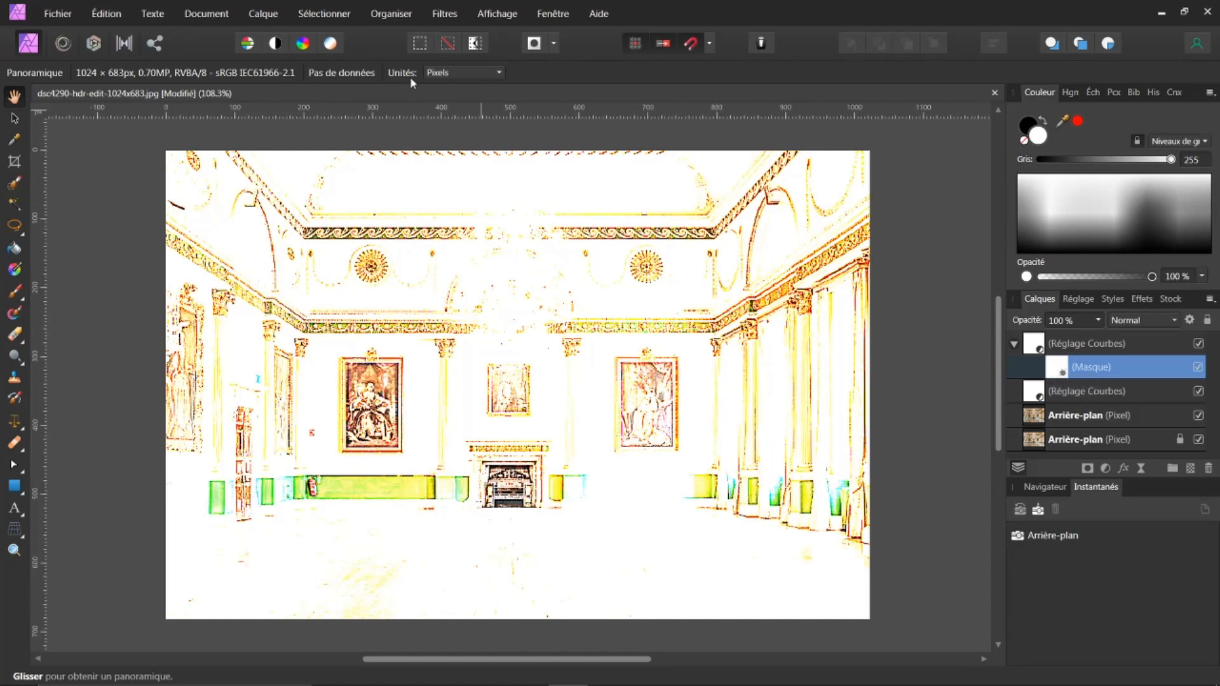
click(263, 14)
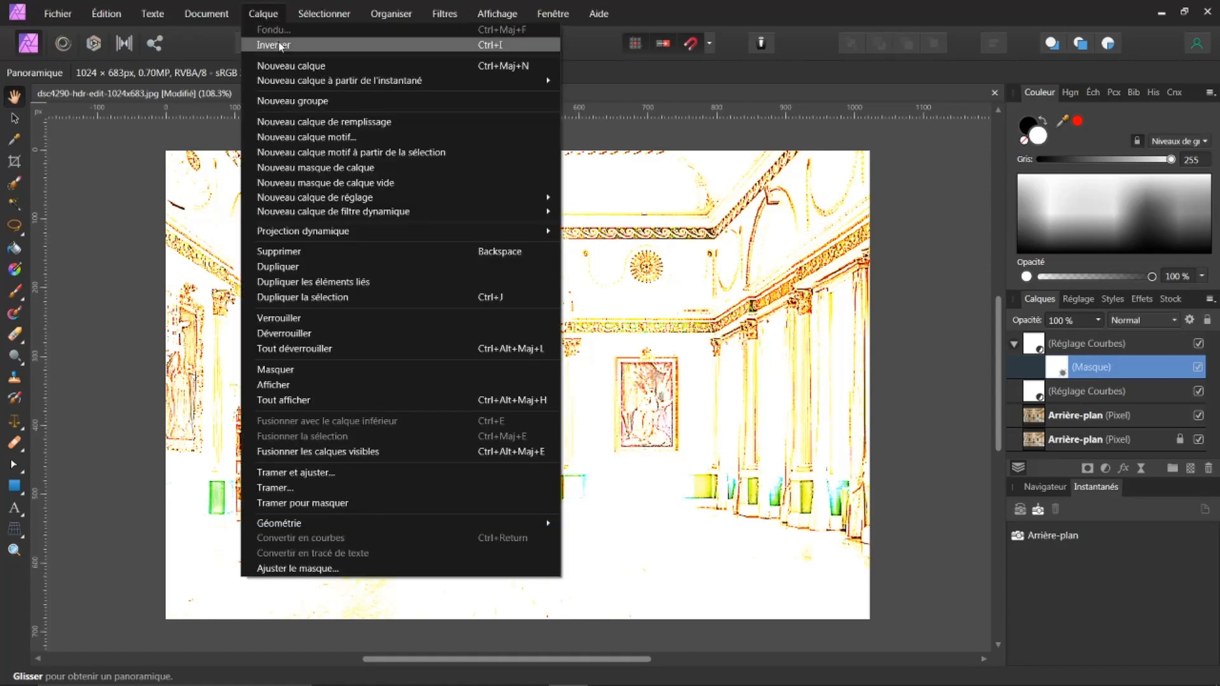
click(277, 45)
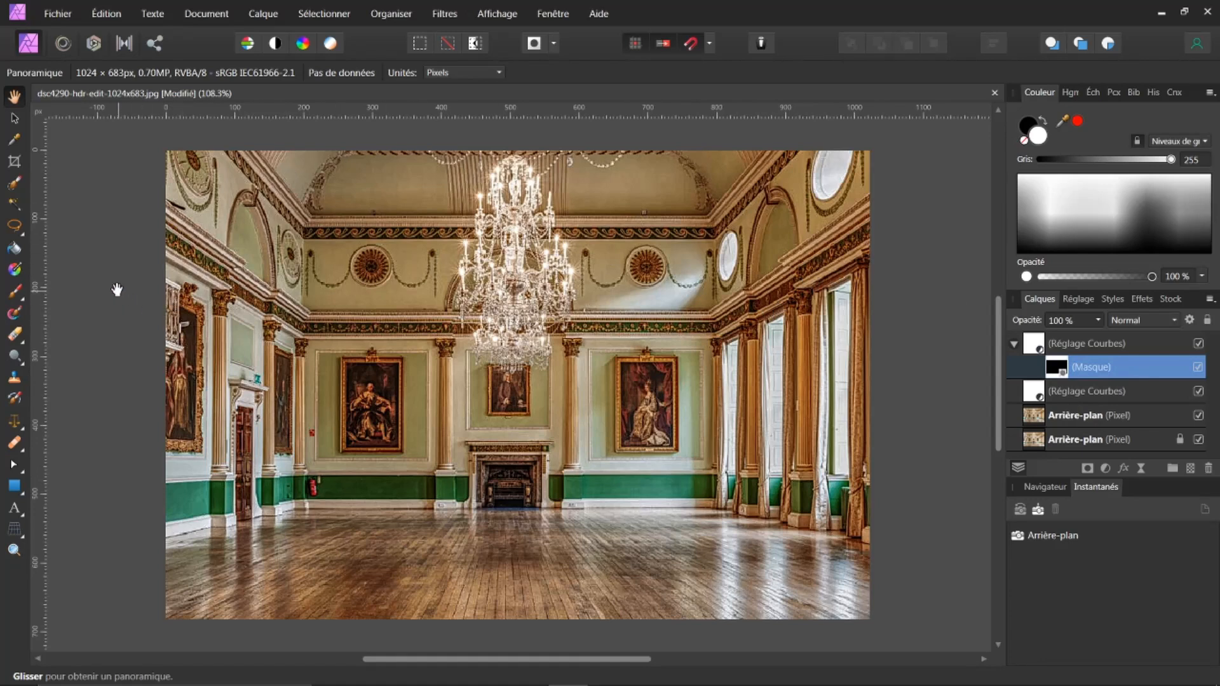
Step: Paint white on the Curves mask with the soft 523.7 px brush at 20 % flow to brighten the window side of the room
click(15, 291)
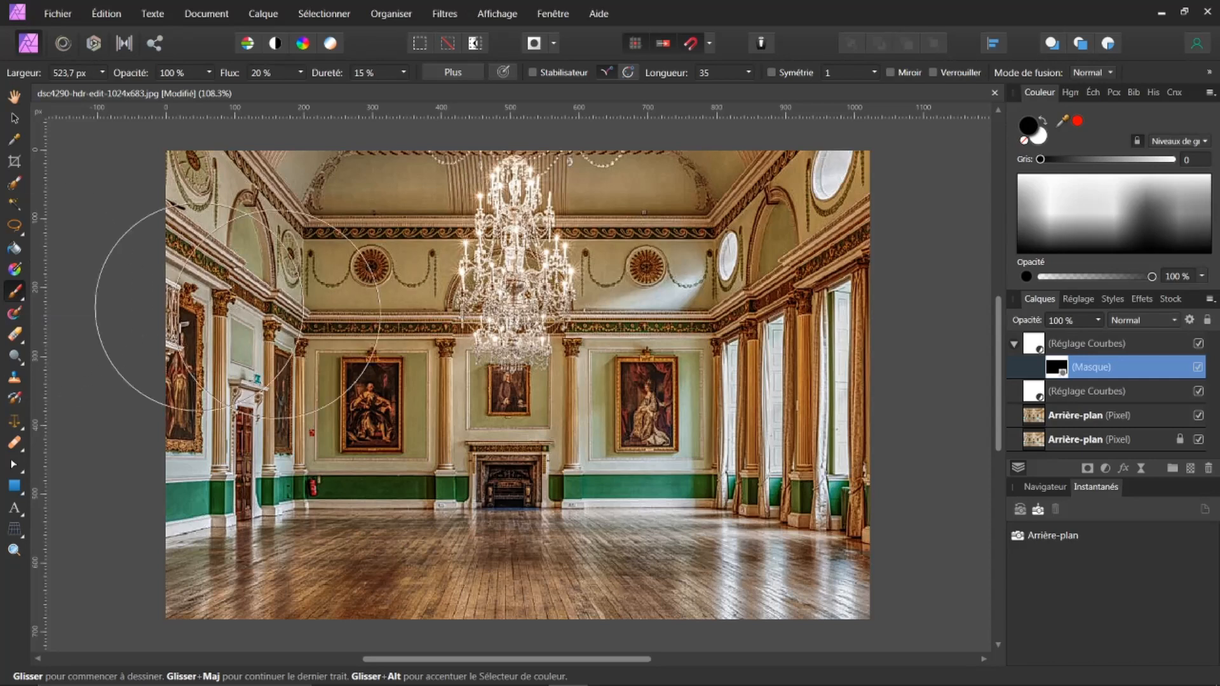
click(1040, 138)
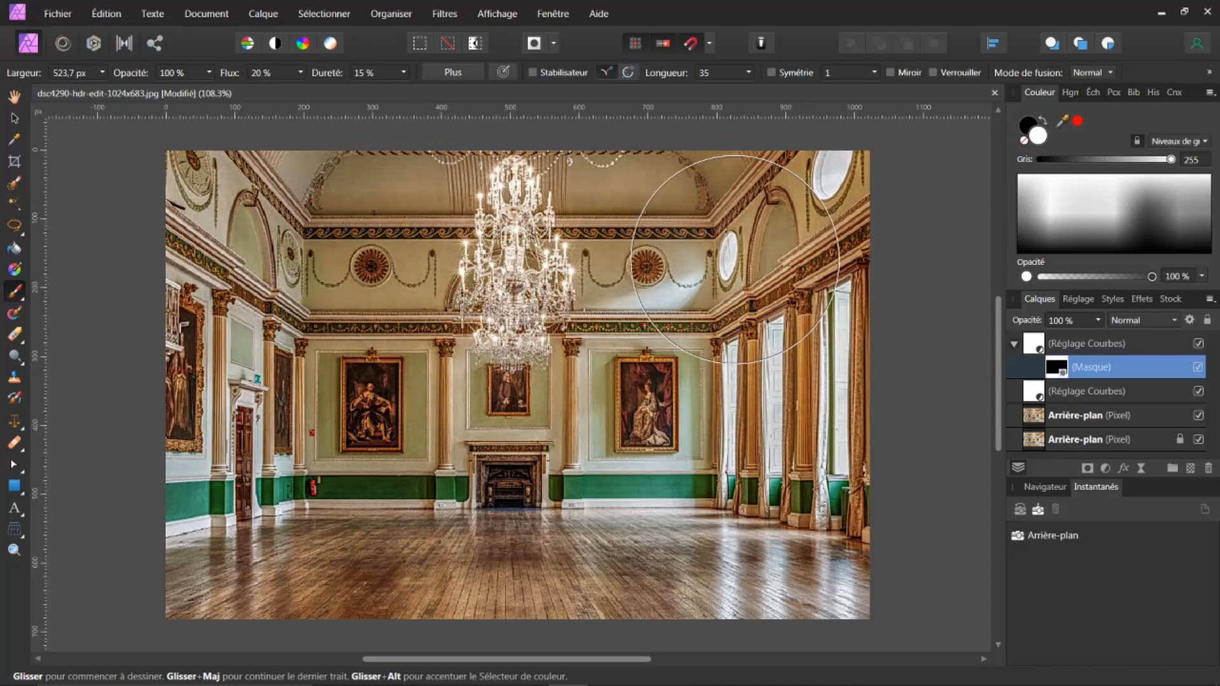
drag(1060, 344, 1058, 366)
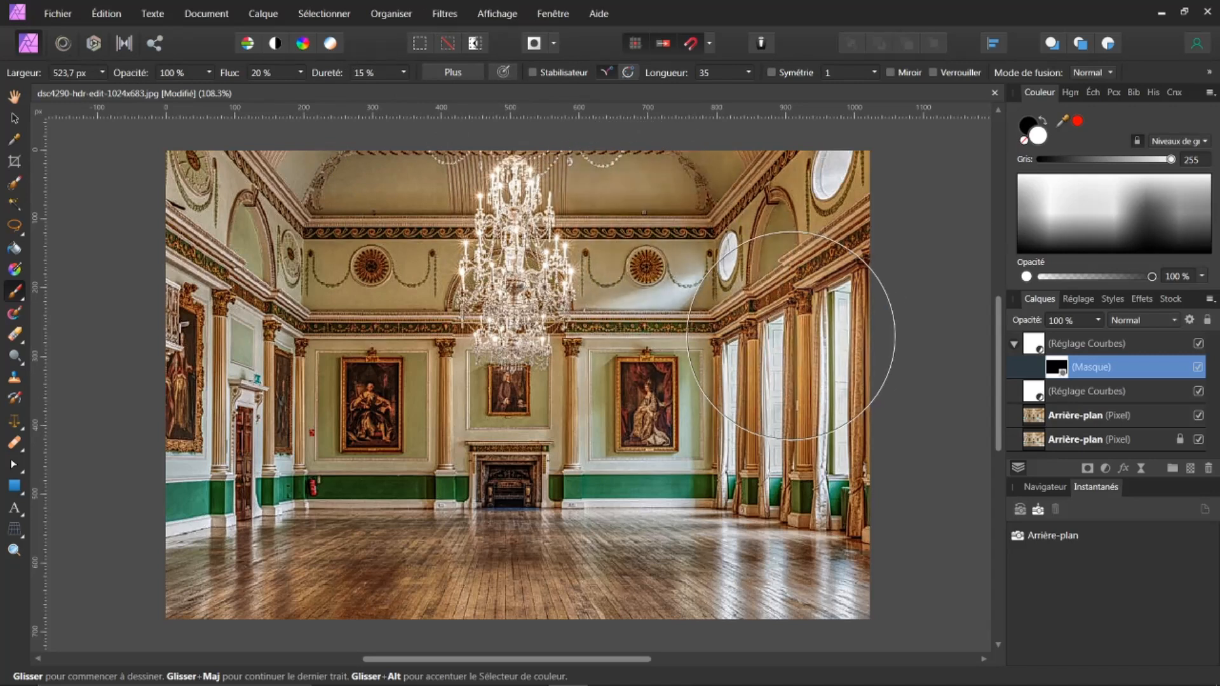
mouse_move(624, 234)
mouse_down()
mouse_move(640, 310)
mouse_move(615, 441)
mouse_move(649, 284)
mouse_move(620, 237)
mouse_move(538, 235)
mouse_move(504, 322)
mouse_move(788, 233)
mouse_up()
mouse_move(756, 467)
mouse_down()
mouse_move(729, 480)
mouse_move(728, 529)
mouse_move(772, 544)
mouse_up()
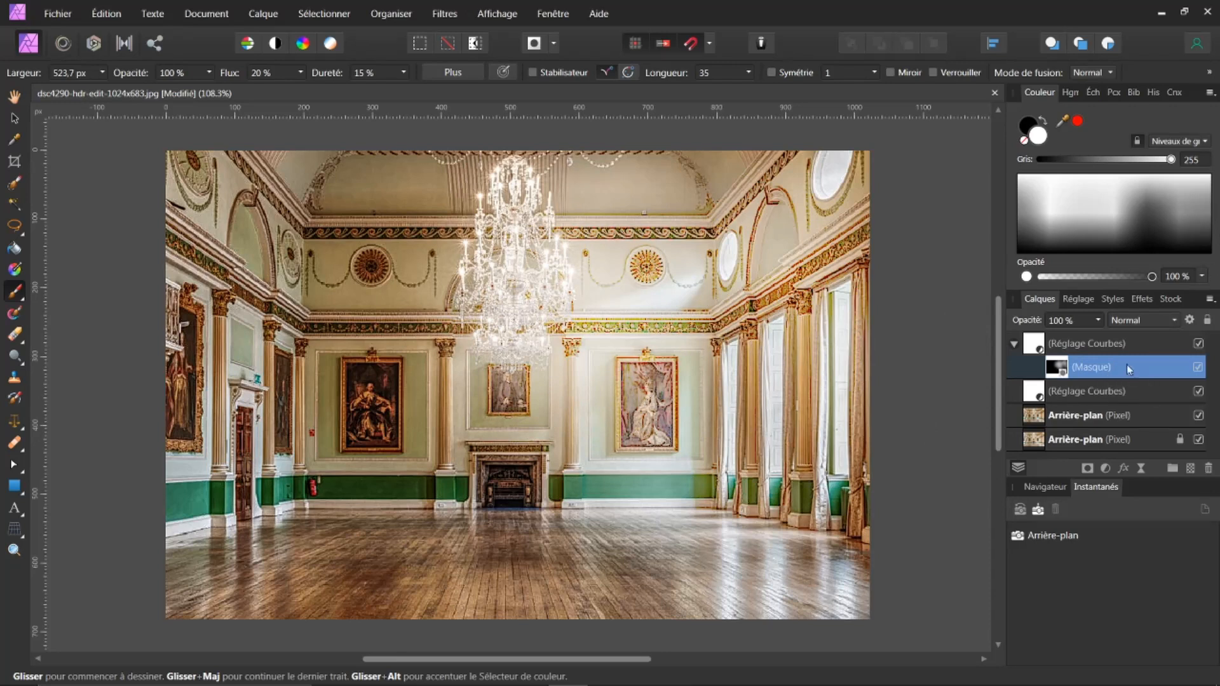
Step: Soften the masked Curves adjustment by moving its master curve point to X 0.405, Y 0.704
click(1032, 343)
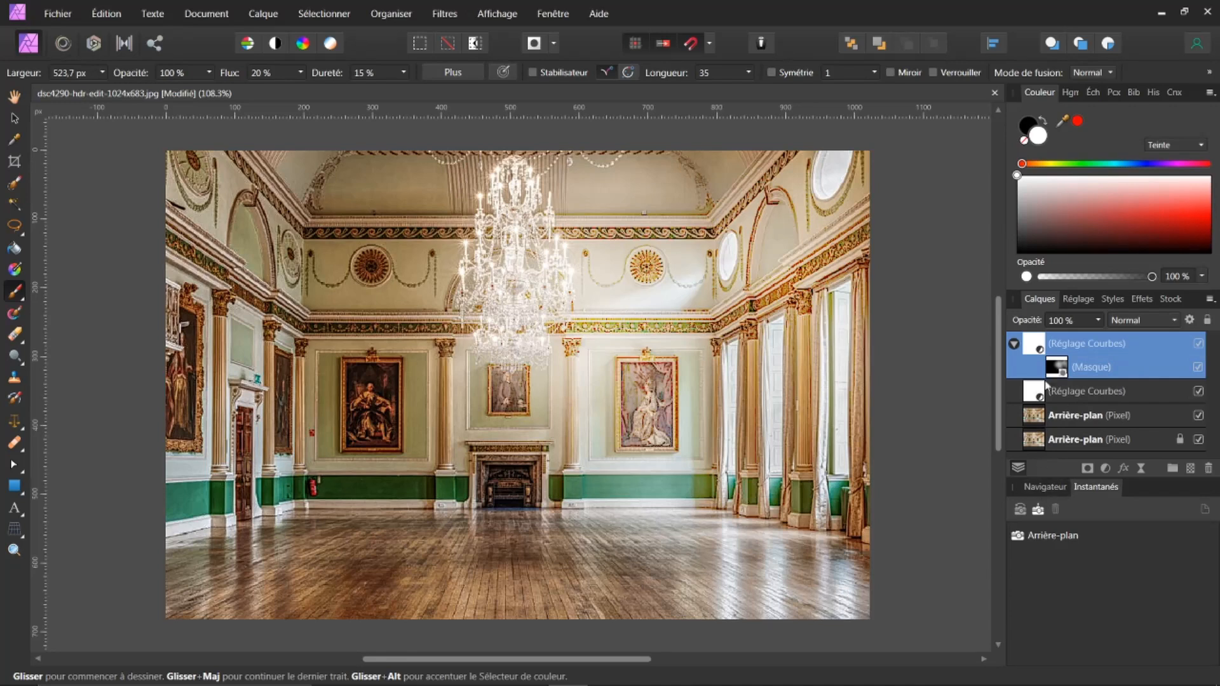
double_click(1036, 343)
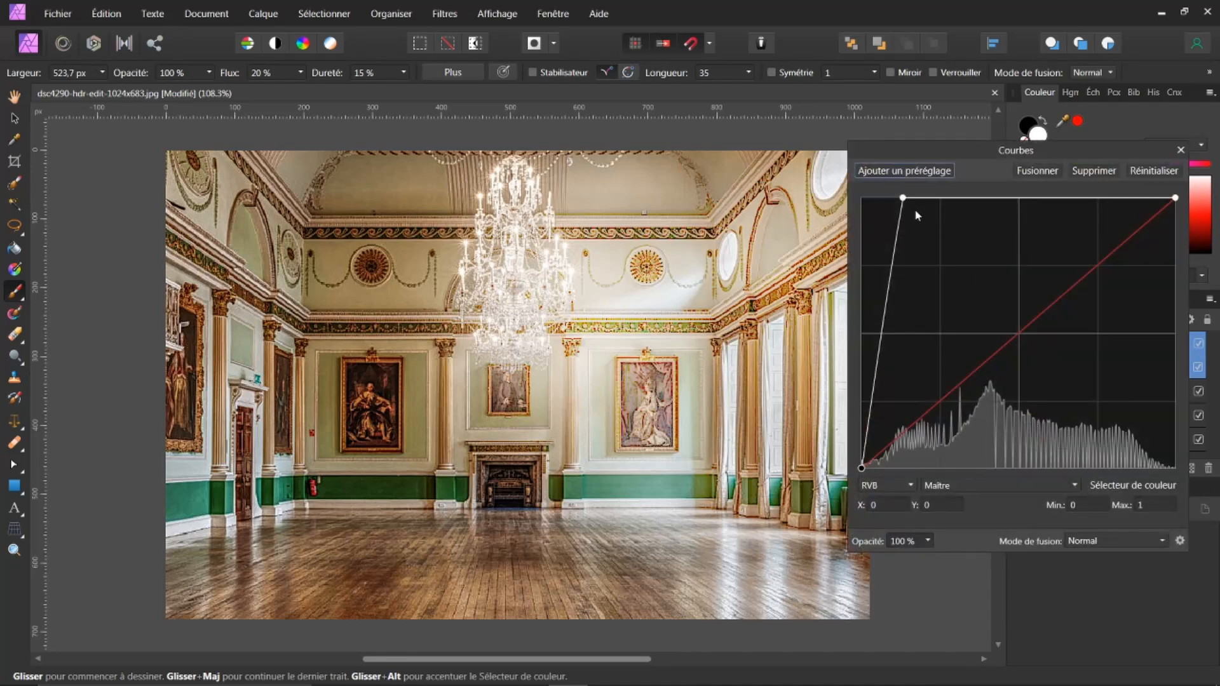
drag(902, 198, 990, 283)
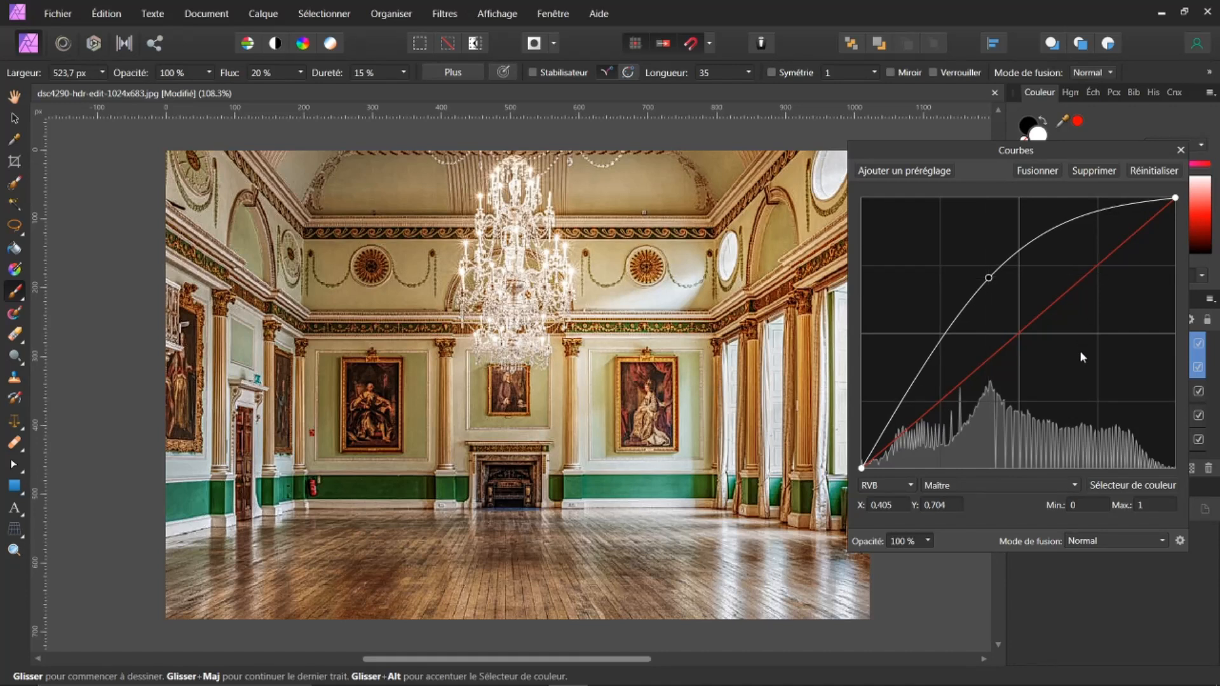
click(1181, 151)
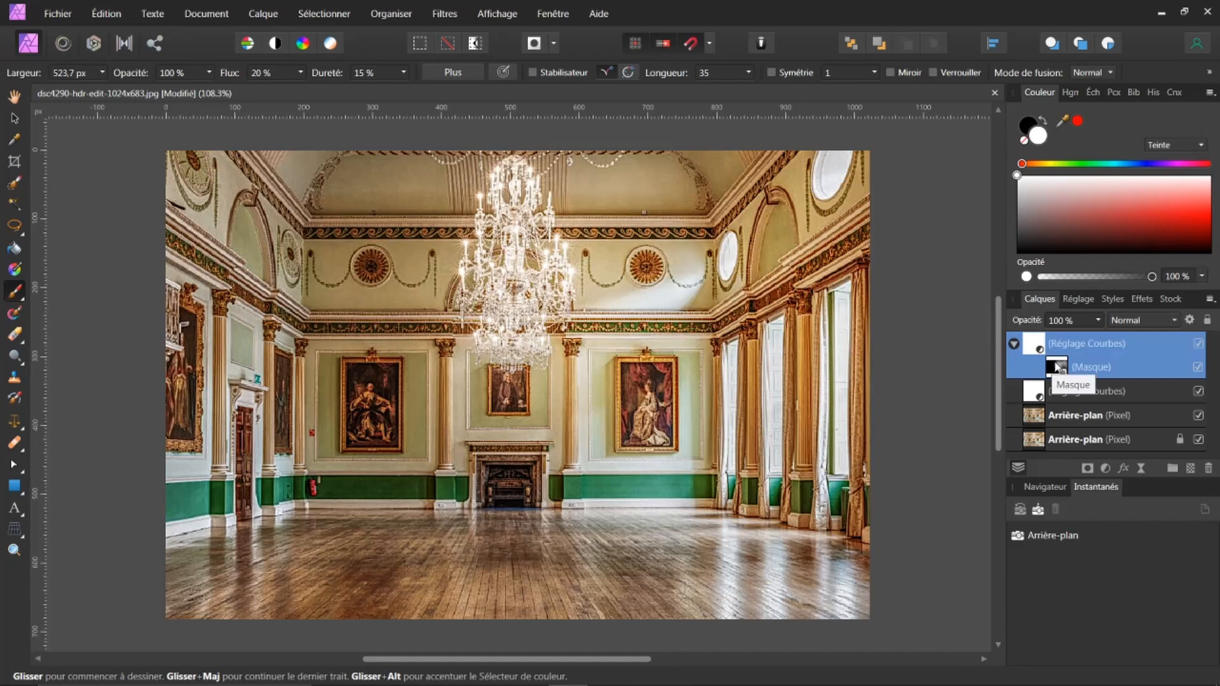
Step: Duplicate the painted Curves mask and move the copy out of the adjustment to the top of the layer stack
click(1057, 368)
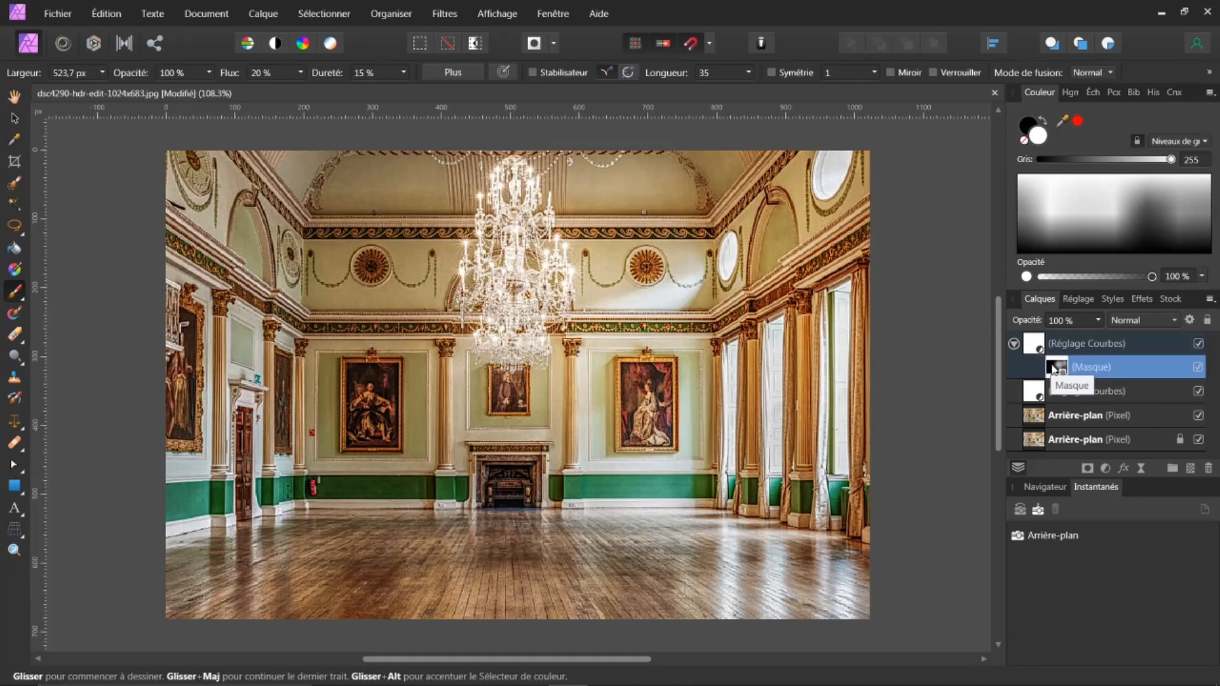
right_click(1054, 368)
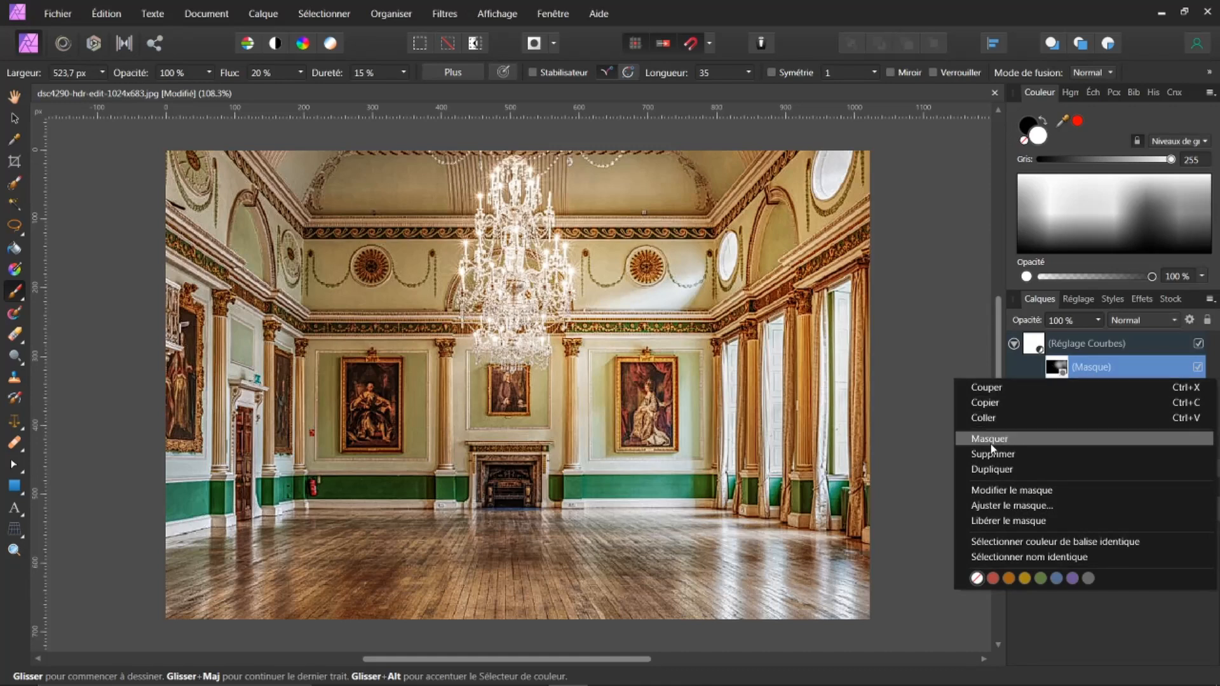
click(1000, 470)
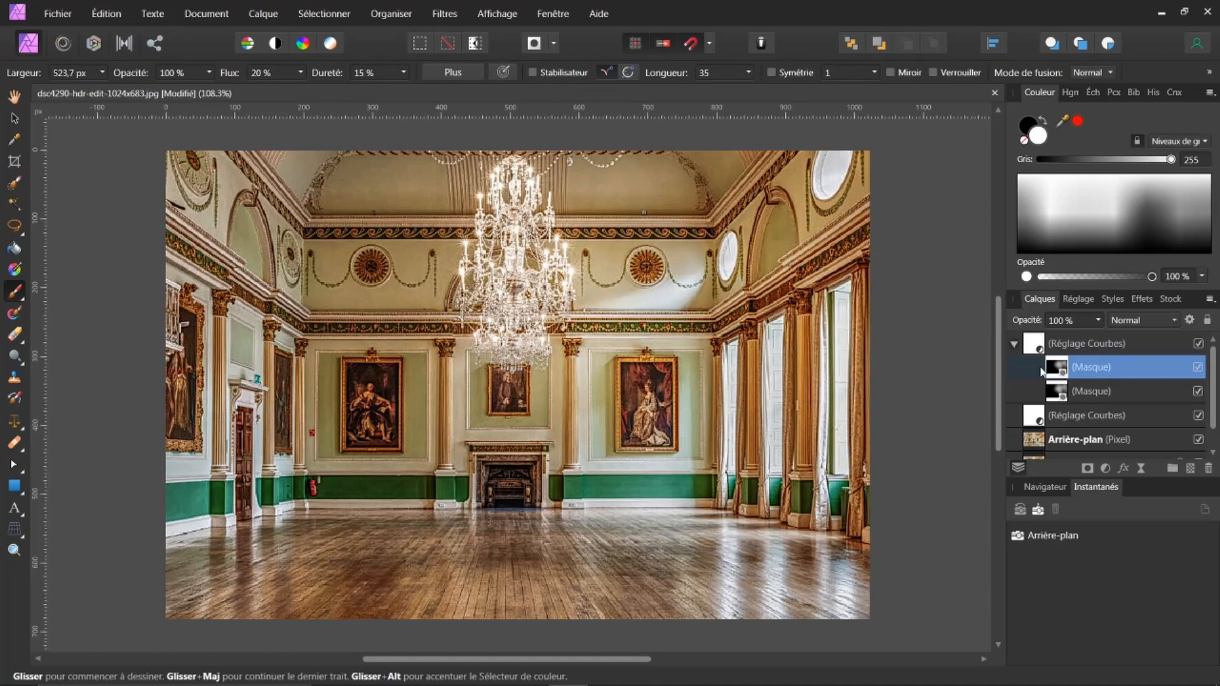
click(1058, 396)
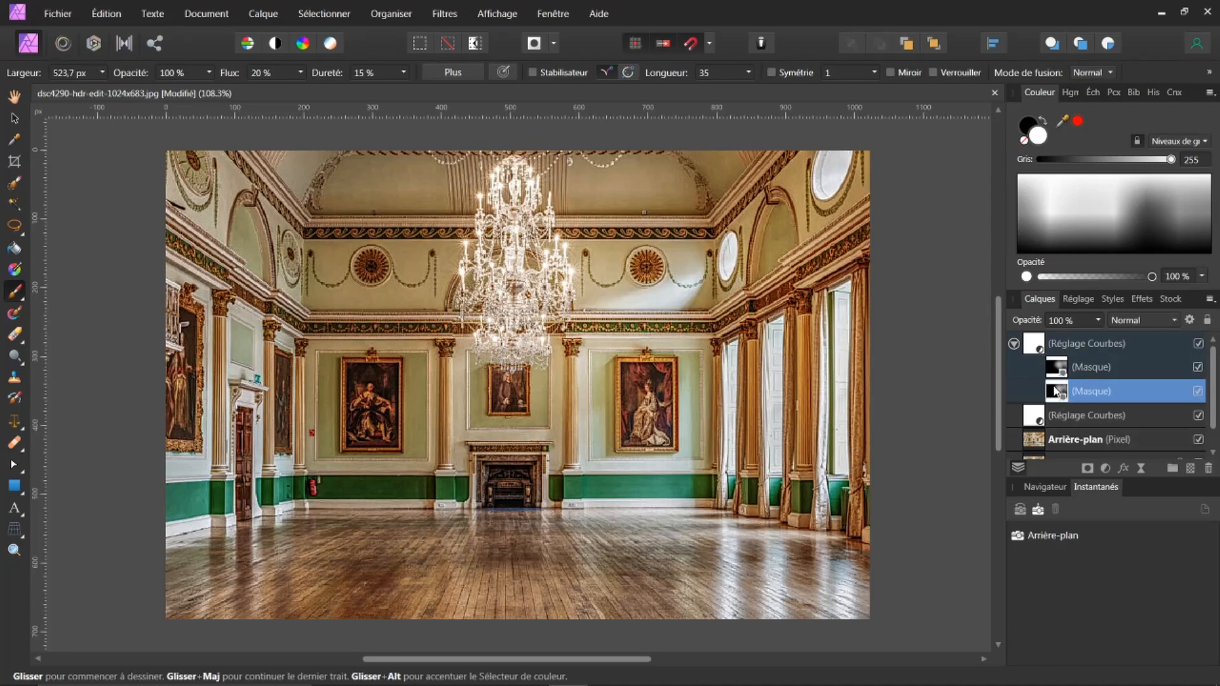
drag(1058, 391, 1056, 336)
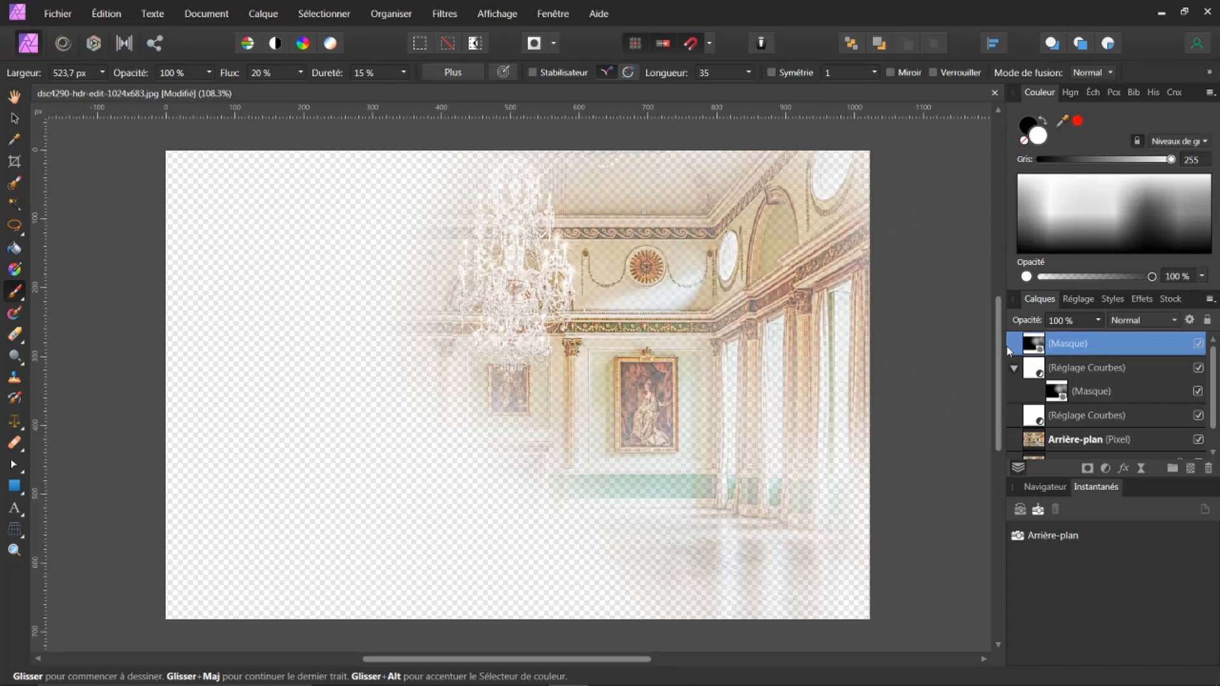
mouse_move(496, 179)
mouse_down()
mouse_move(303, 146)
mouse_move(312, 117)
mouse_move(361, 106)
mouse_move(391, 144)
mouse_move(359, 121)
mouse_up()
key(ctrl+z)
Step: Add a White Balance adjustment layer and attach the duplicated mask to it
click(1105, 468)
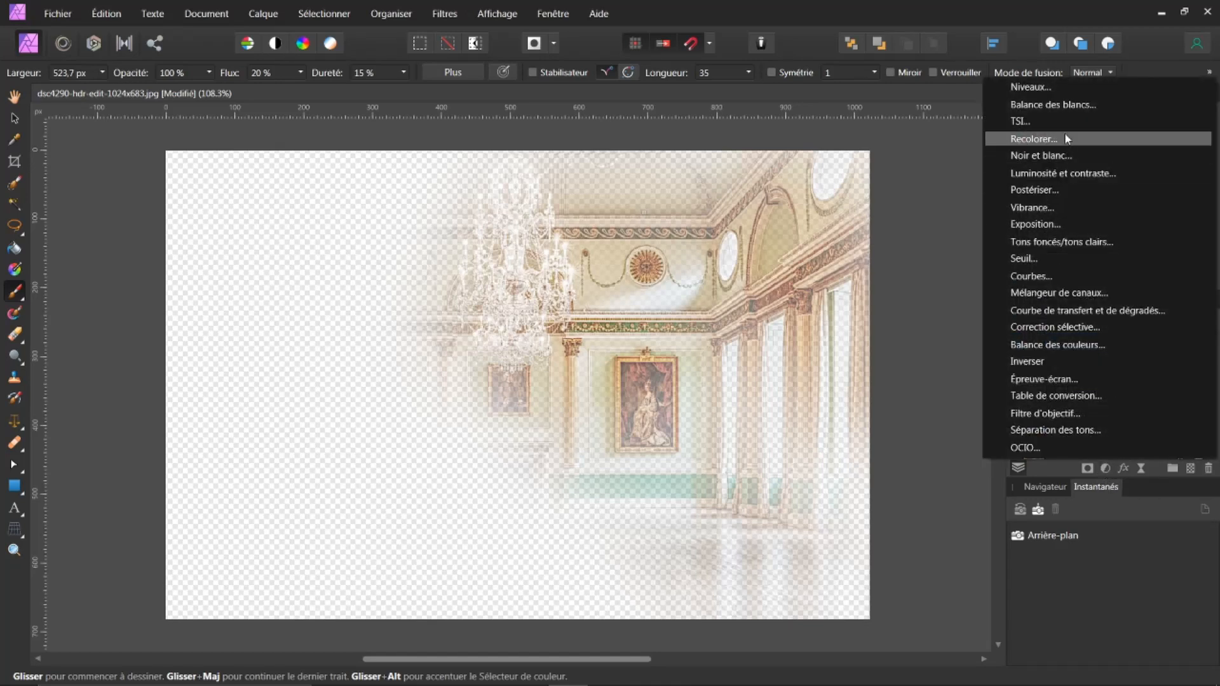
click(1073, 105)
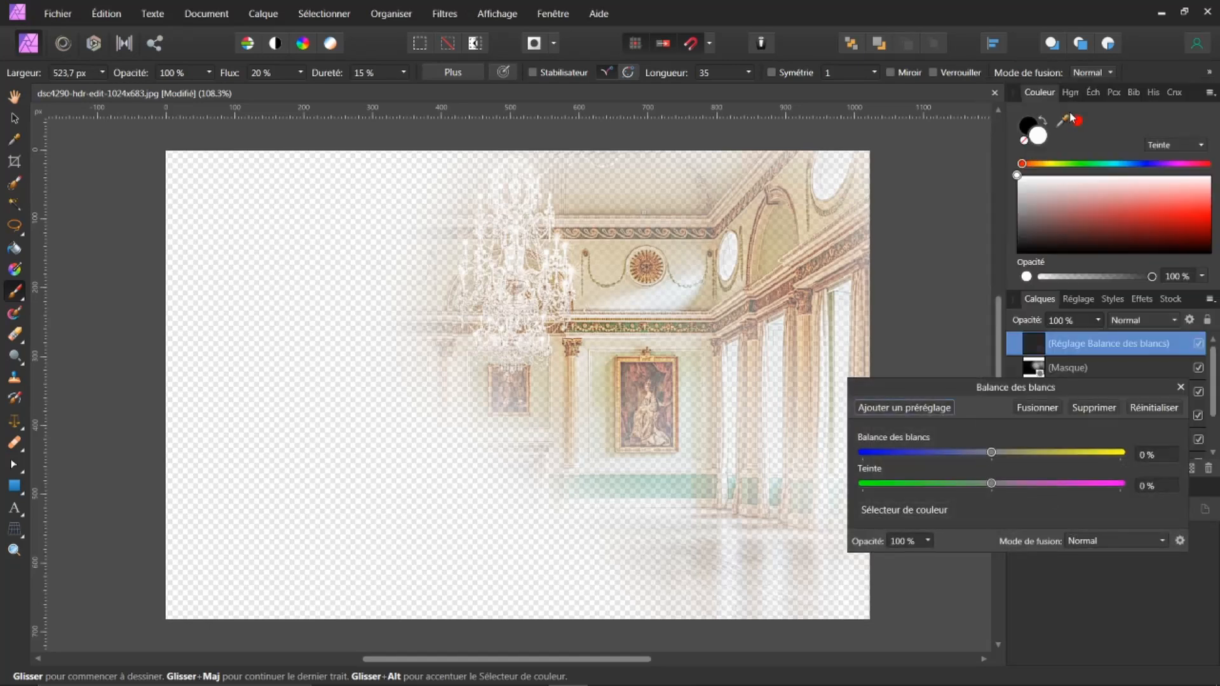
drag(956, 386, 925, 475)
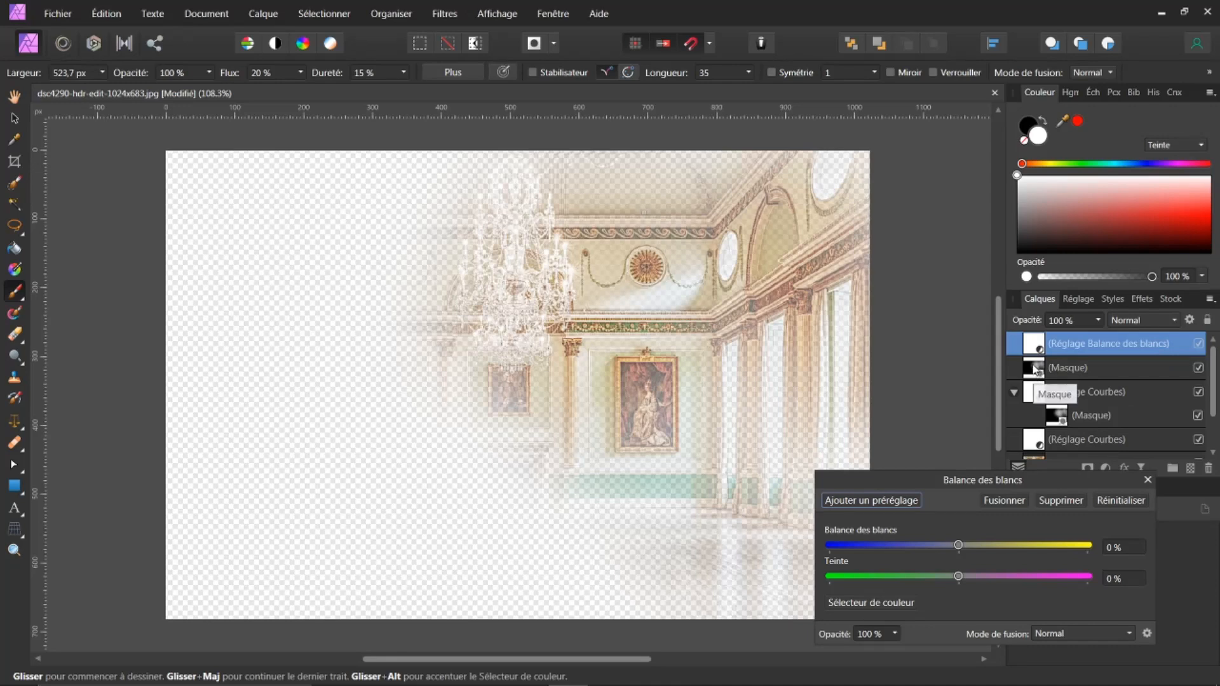
drag(1034, 368, 1065, 361)
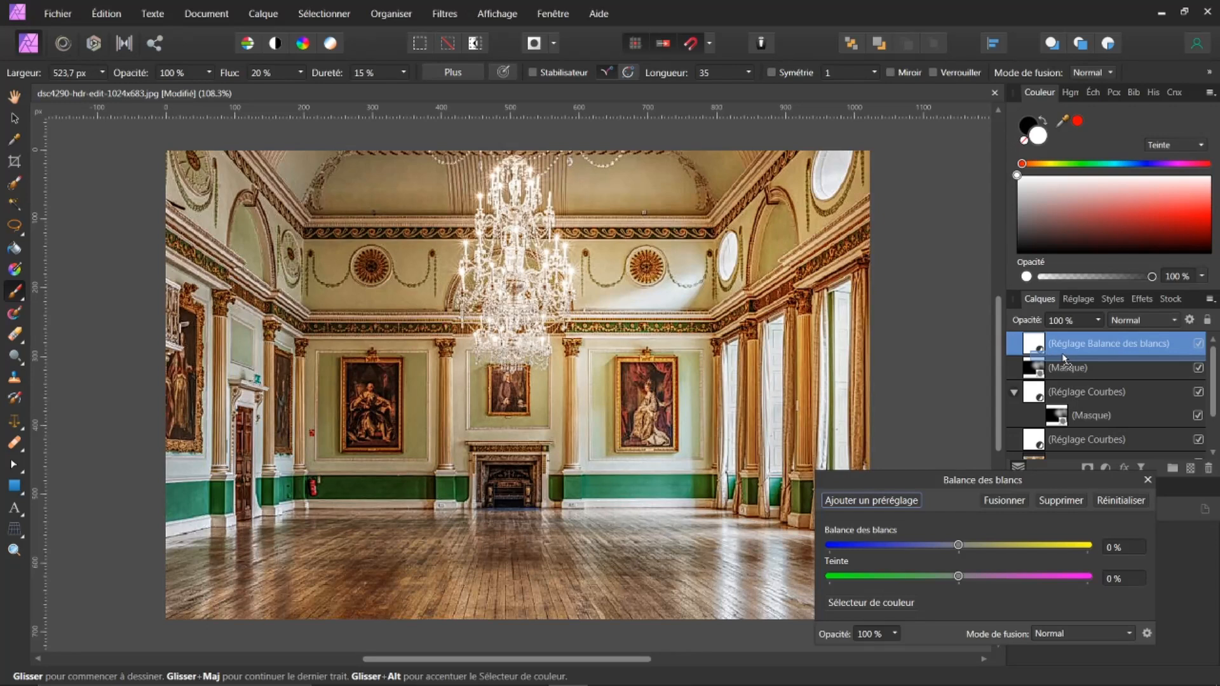
drag(1065, 360, 1066, 360)
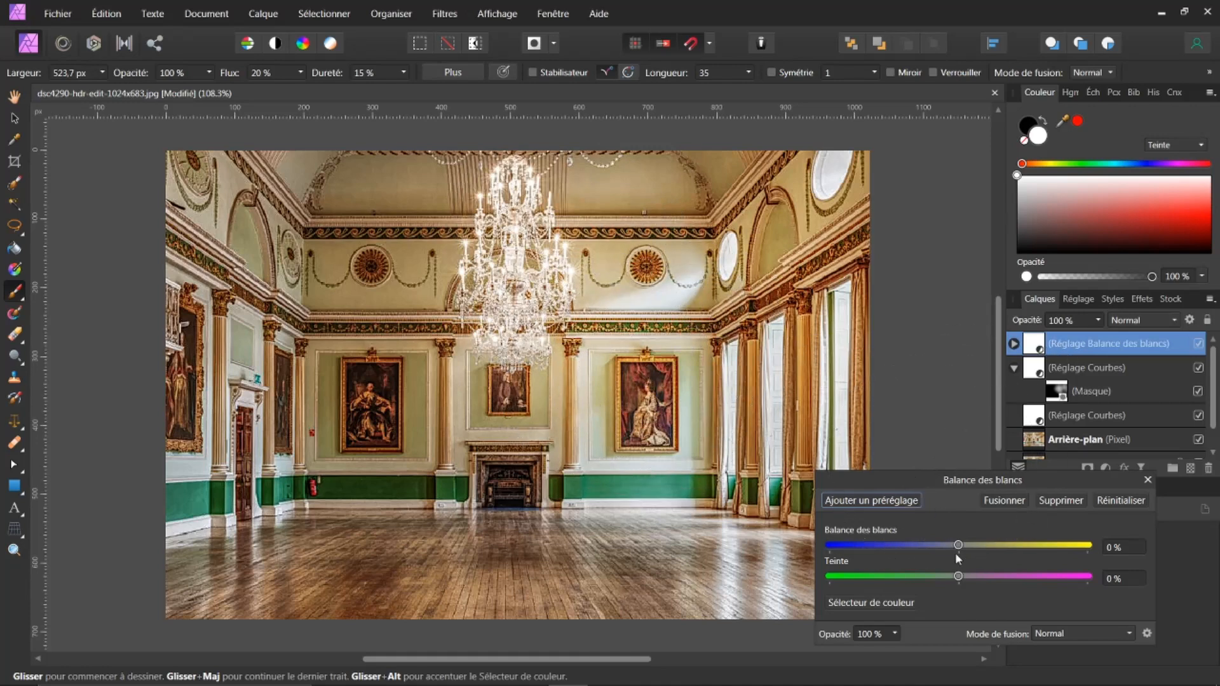
Step: Warm the masked area by setting the white balance to 26 % and try out the tint in both directions
drag(958, 546, 845, 502)
drag(911, 549, 995, 564)
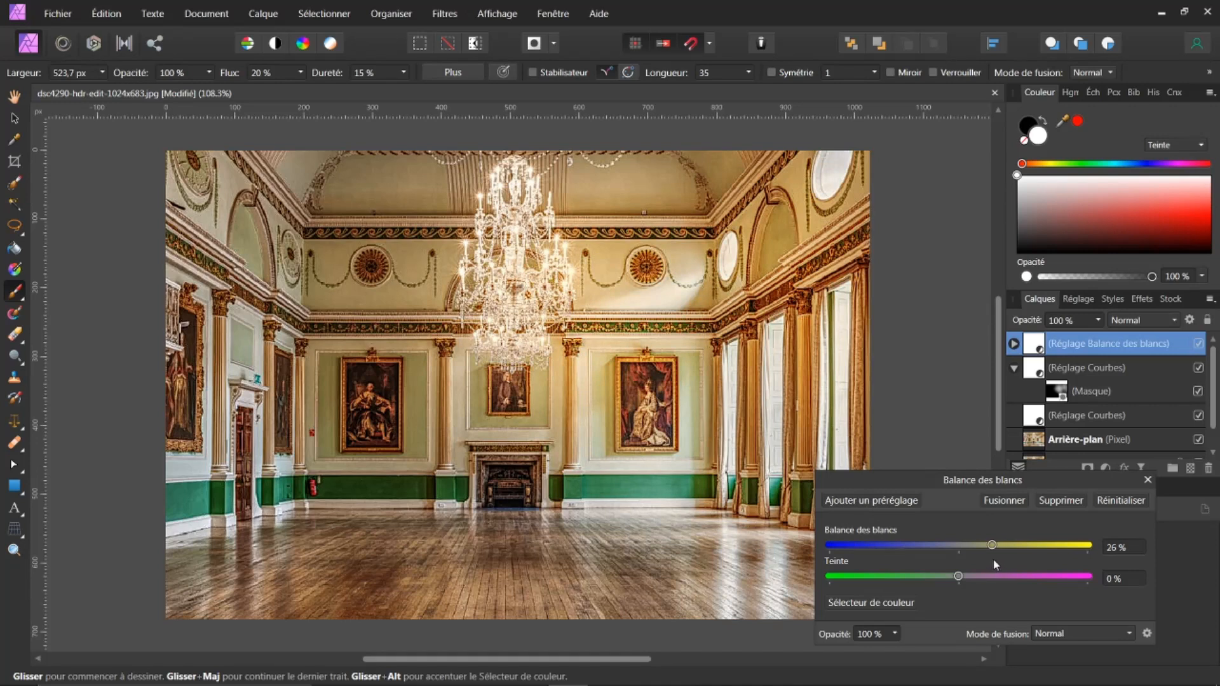
drag(959, 572, 904, 550)
mouse_move(984, 573)
mouse_down()
mouse_move(1050, 590)
mouse_move(984, 573)
mouse_up()
click(1148, 481)
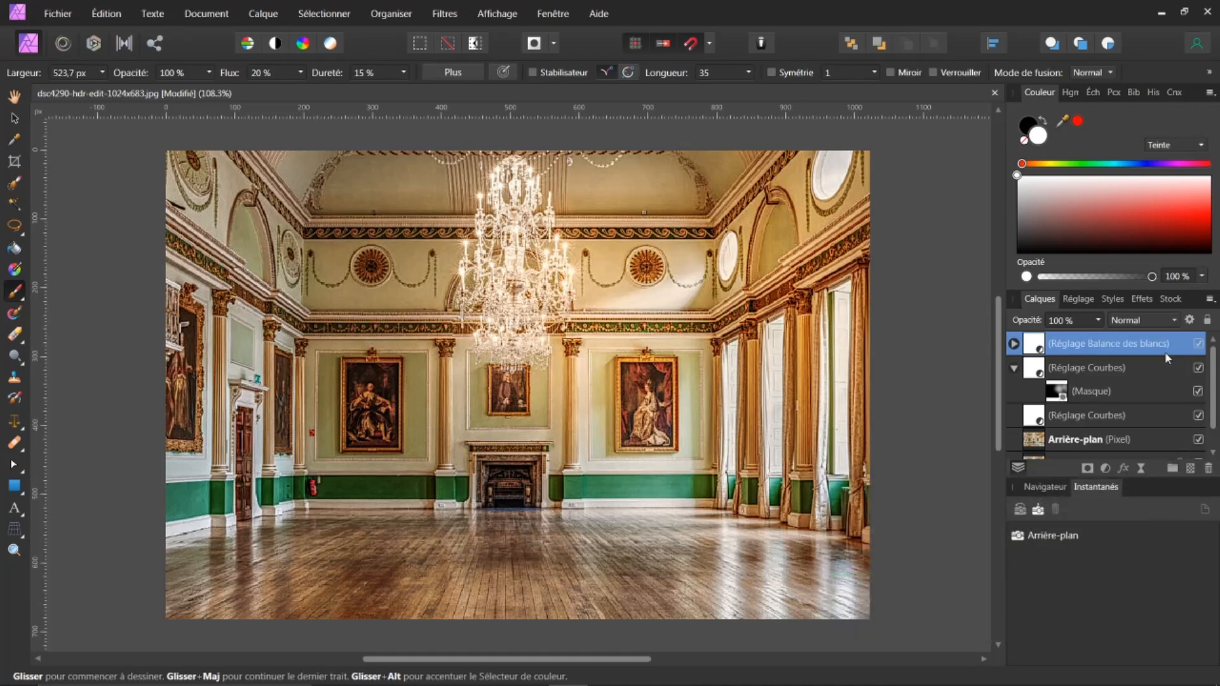
Step: Group all layers above the locked background and toggle the group's visibility to compare before and after, leaving it visible
scroll(1204, 384, down, 1)
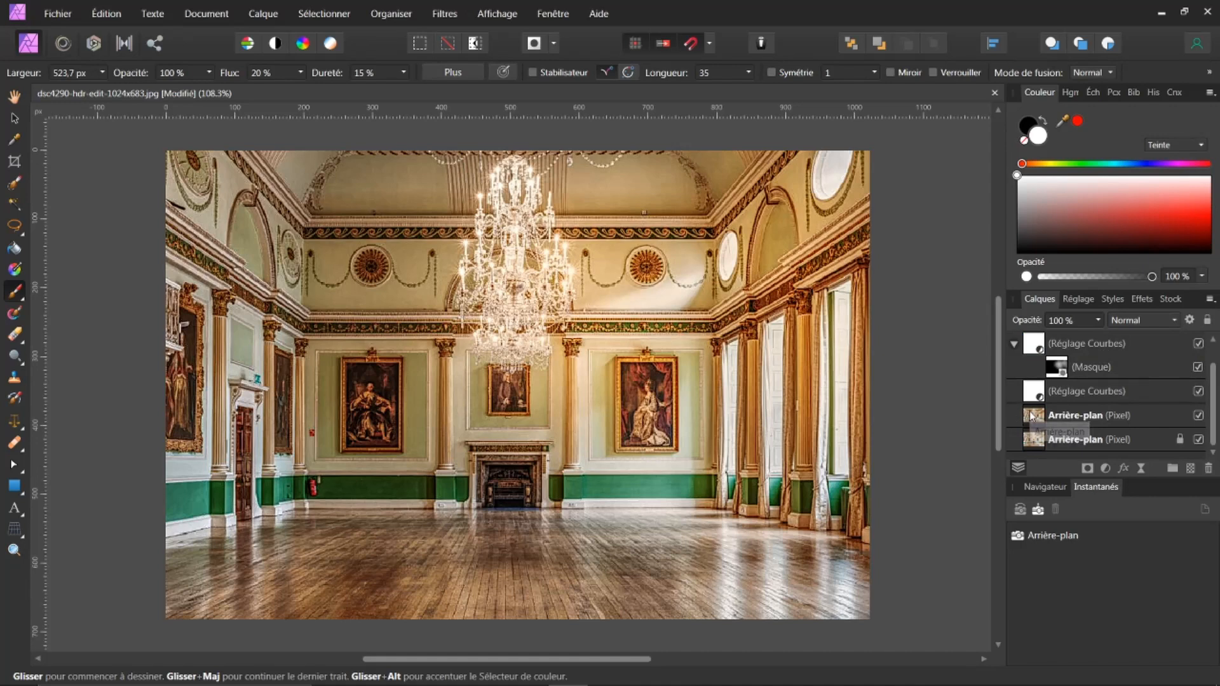
click(1030, 415)
drag(1215, 395, 1210, 372)
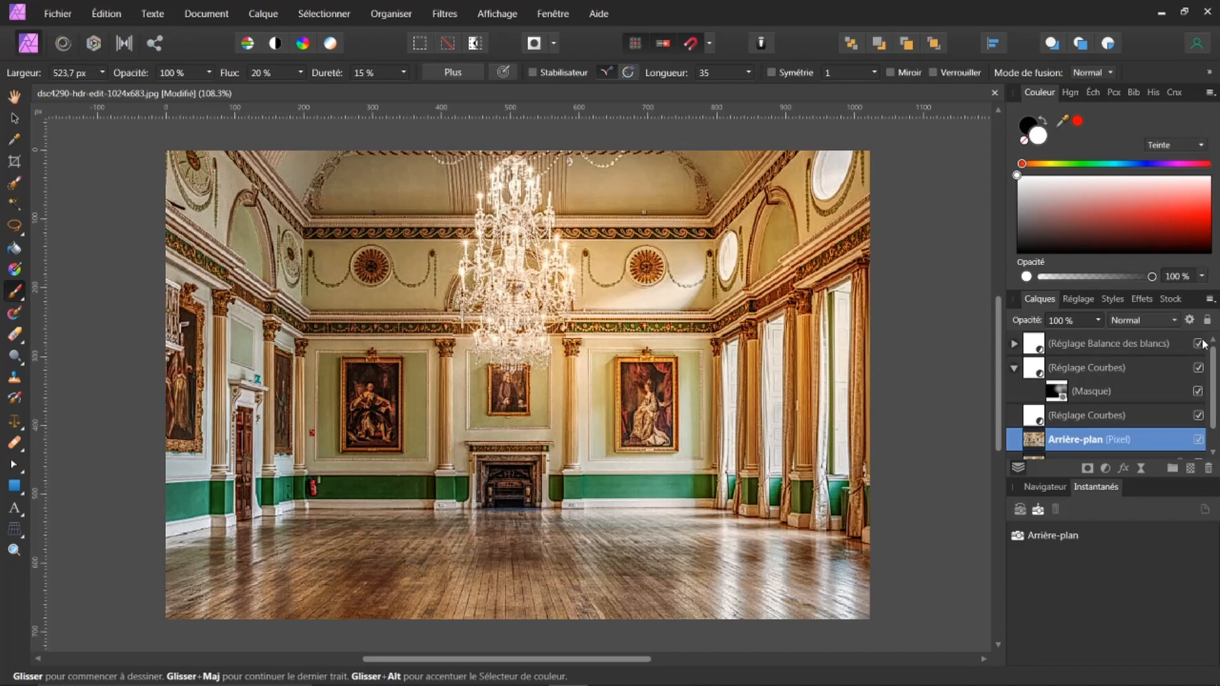
shift+click(1033, 345)
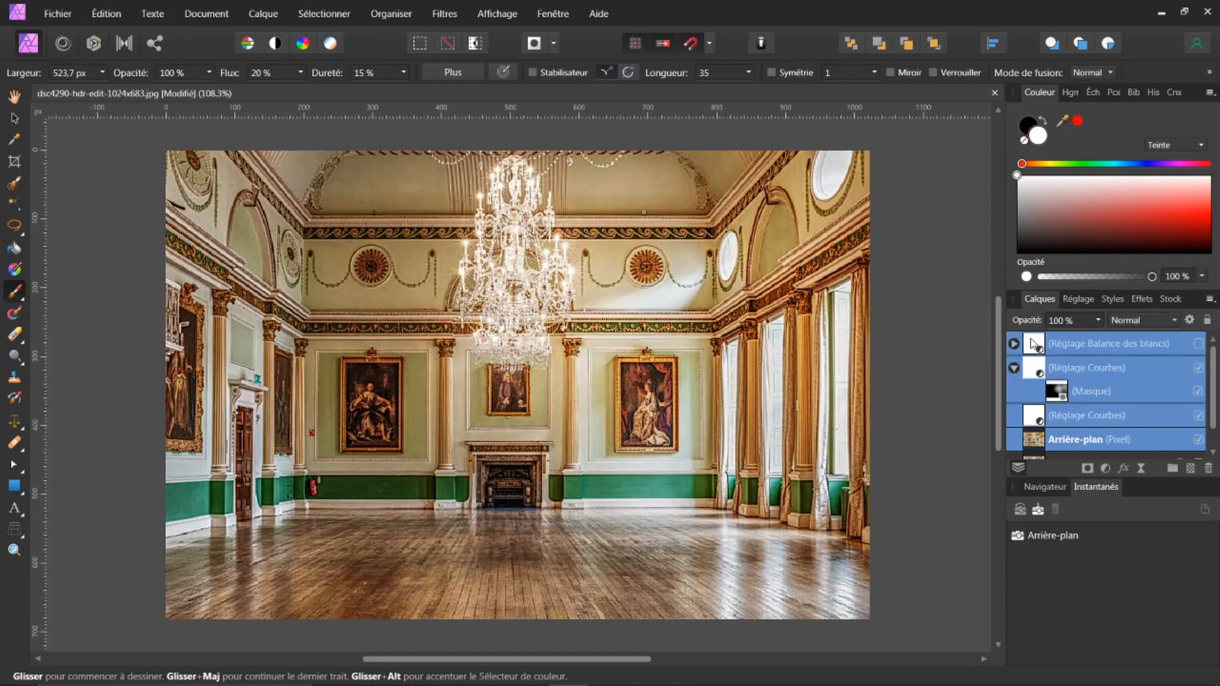
scroll(1213, 393, down, 1)
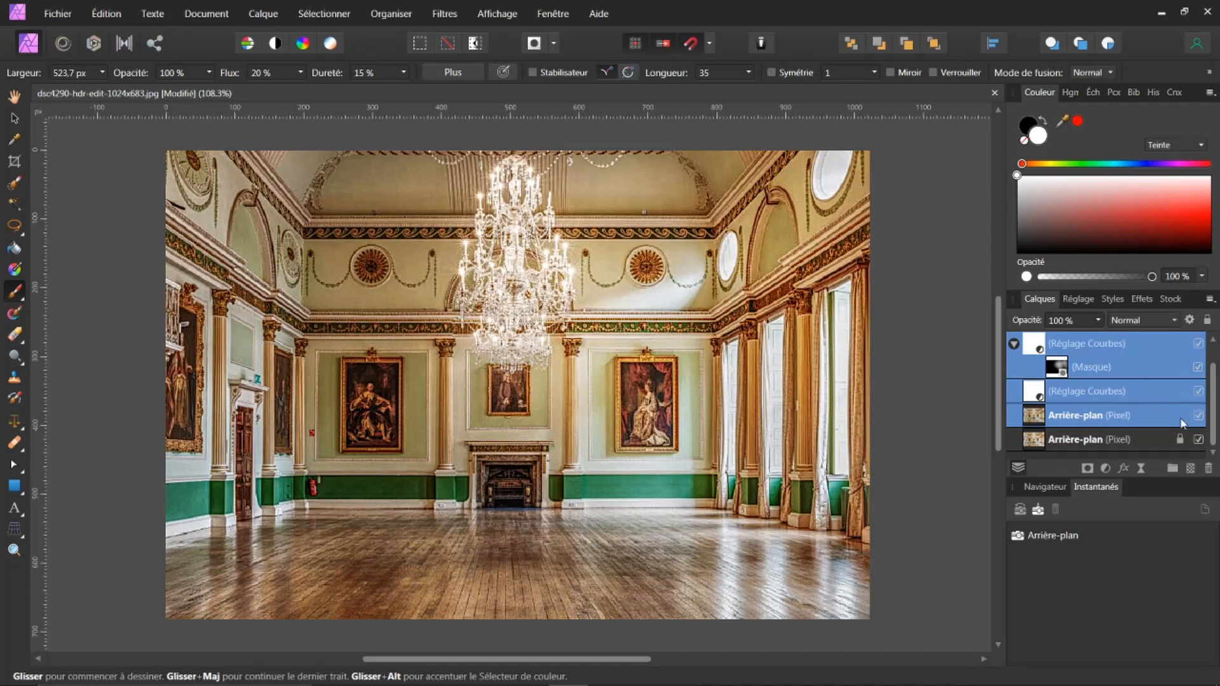
click(1173, 469)
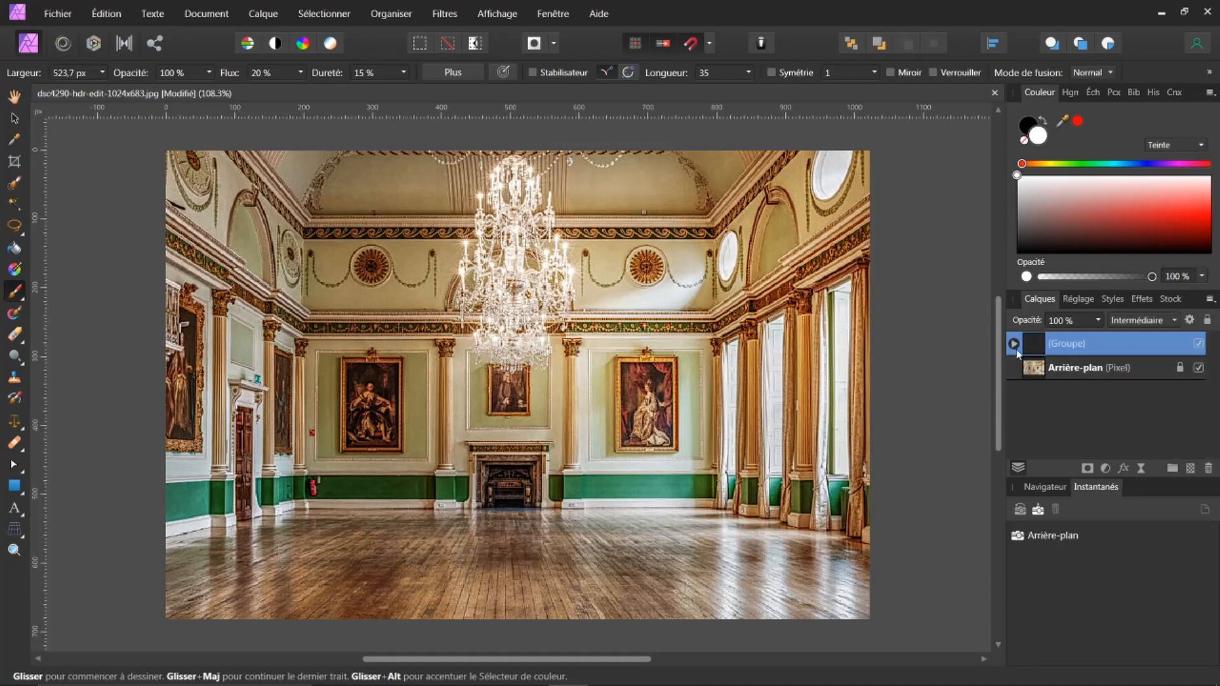
click(1199, 345)
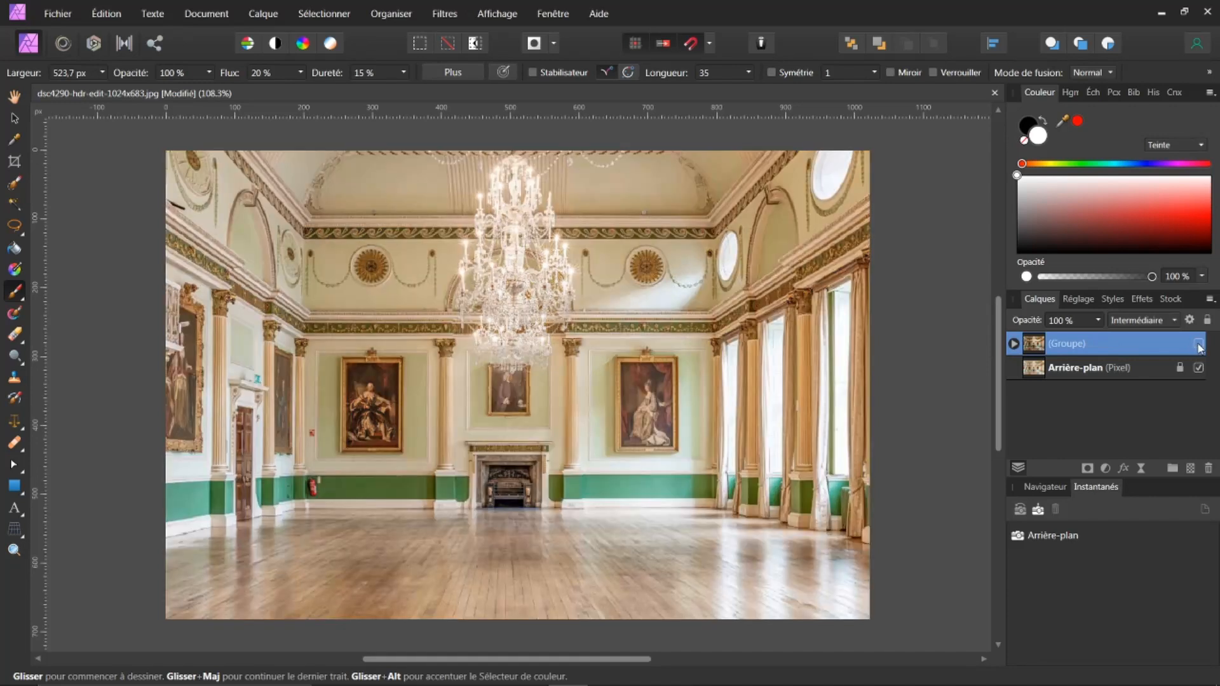
click(1198, 345)
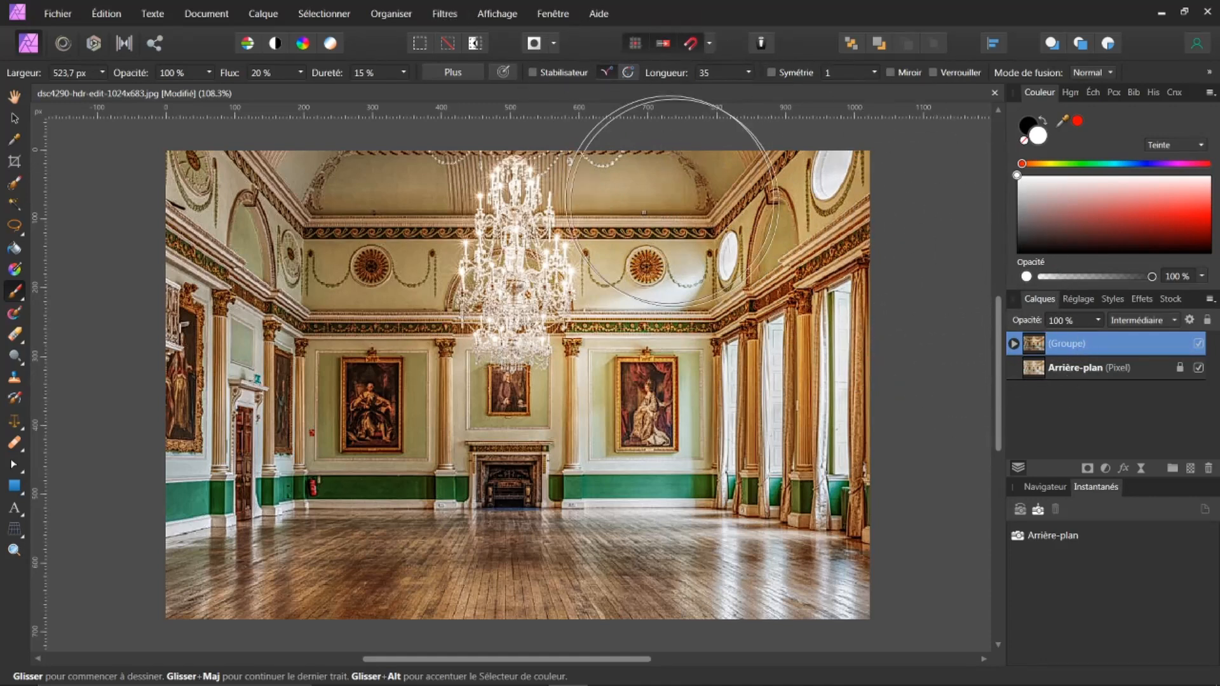
Step: Add a white Inner Glow to the group with a 100 px radius and 58 % intensity, and compare the group hidden and shown
click(1123, 469)
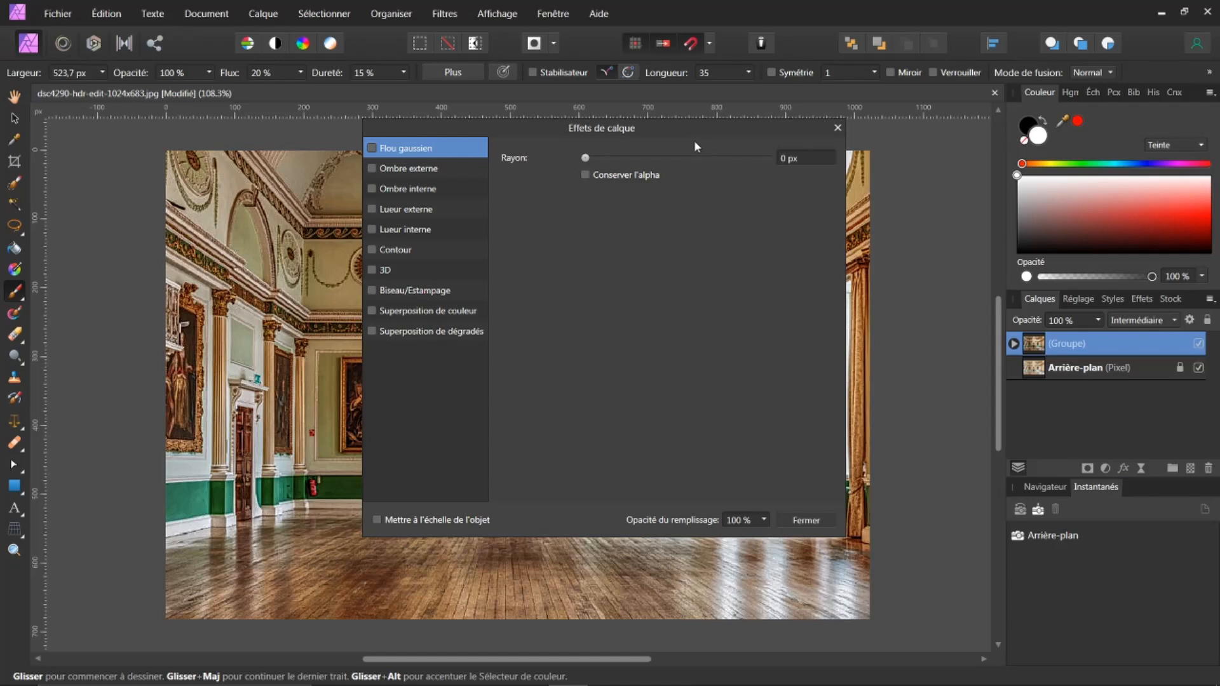
click(647, 129)
drag(680, 132, 376, 112)
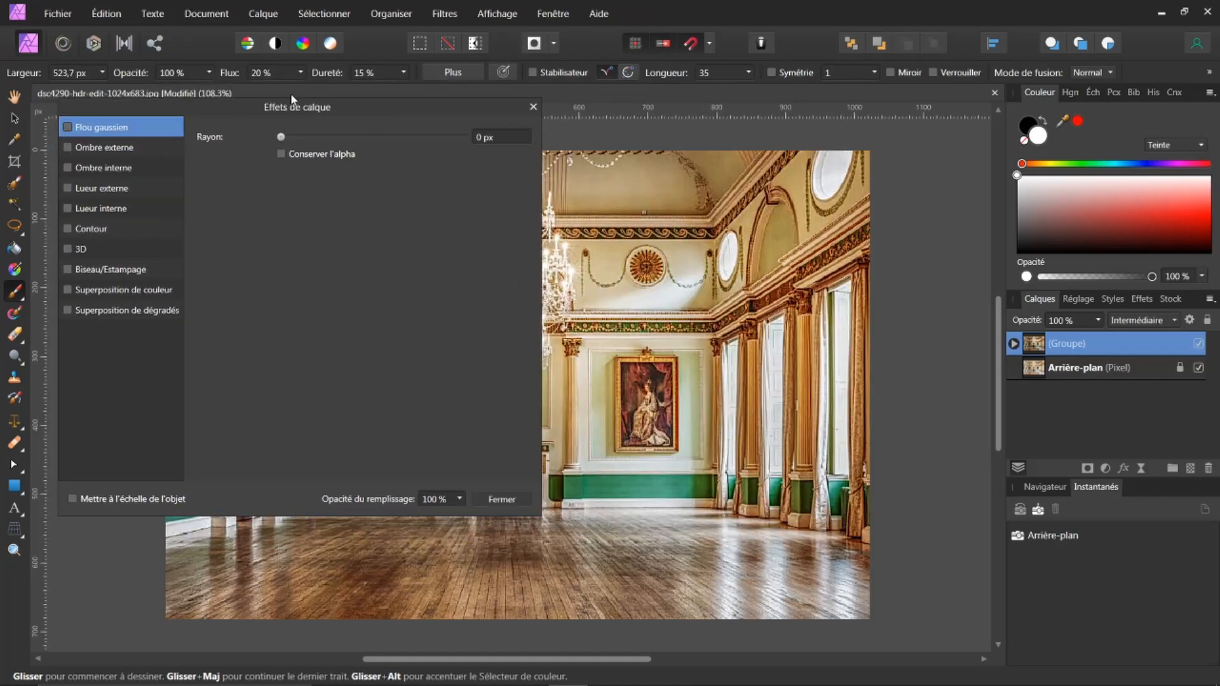
click(89, 210)
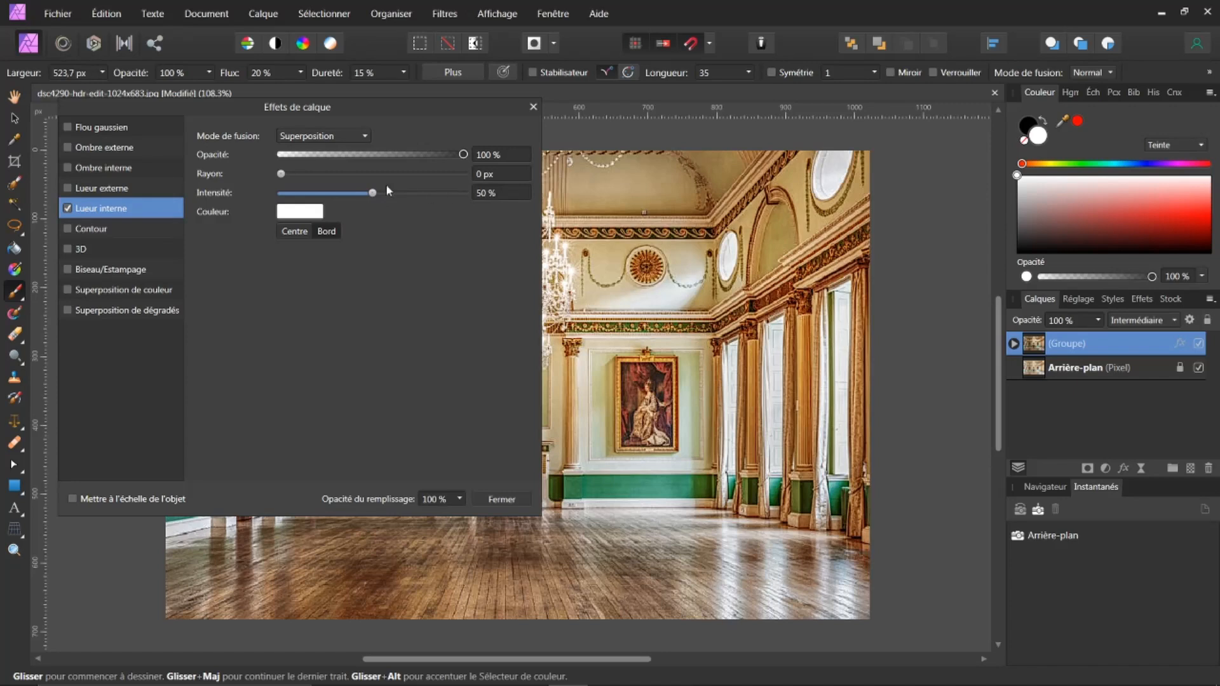
drag(281, 176, 483, 188)
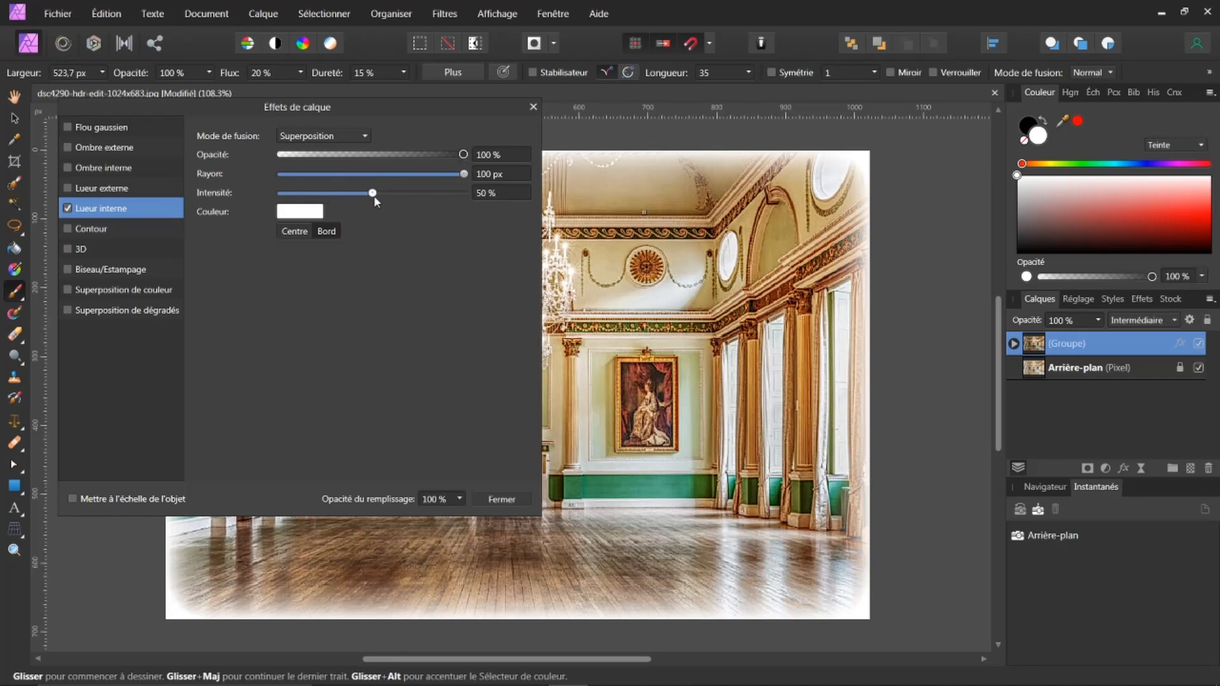
mouse_move(373, 193)
mouse_down()
mouse_move(423, 194)
mouse_move(389, 196)
mouse_up()
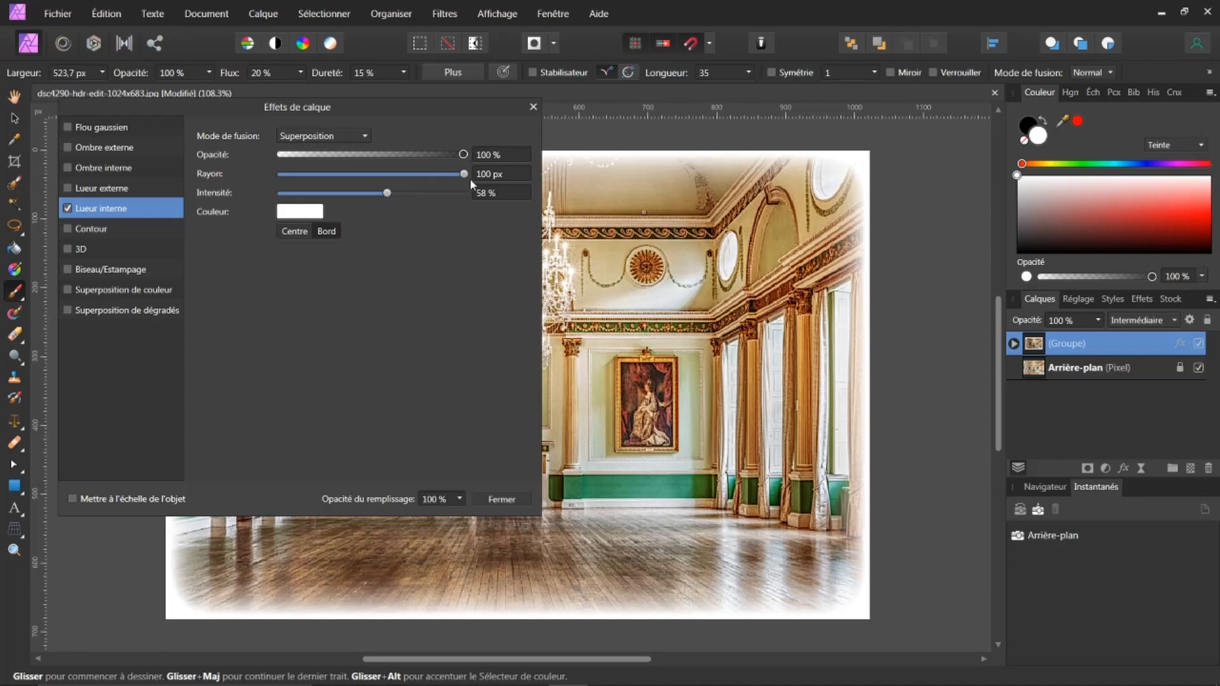
click(502, 499)
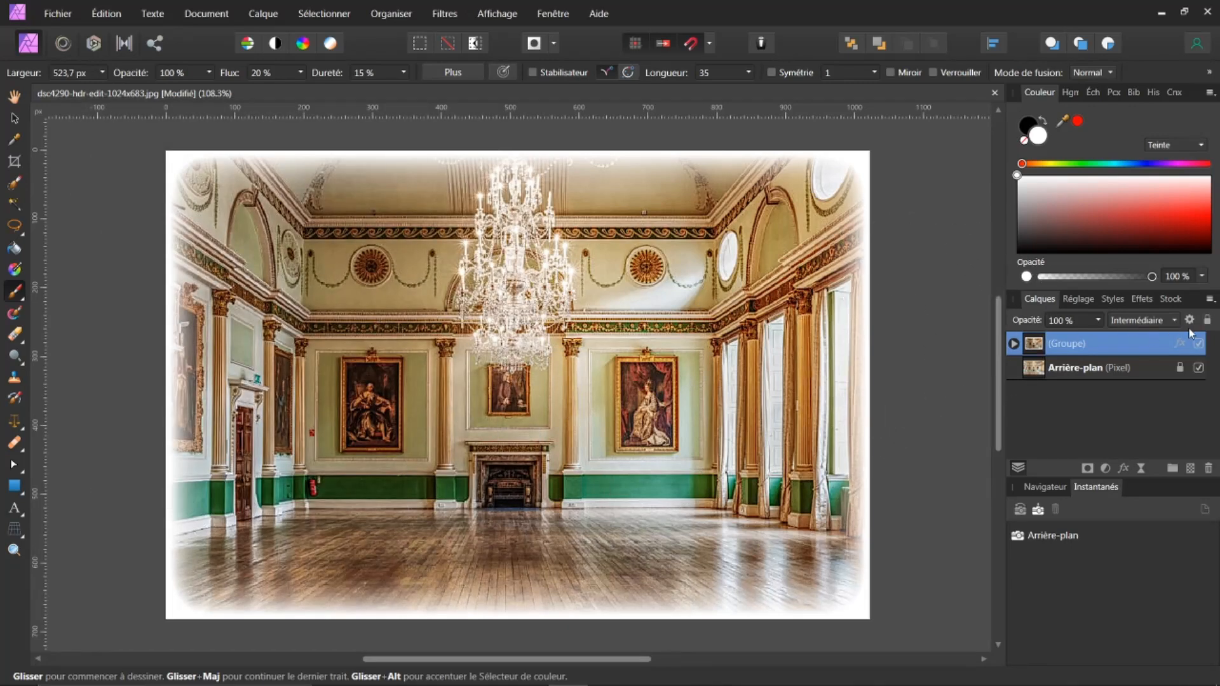
click(1199, 344)
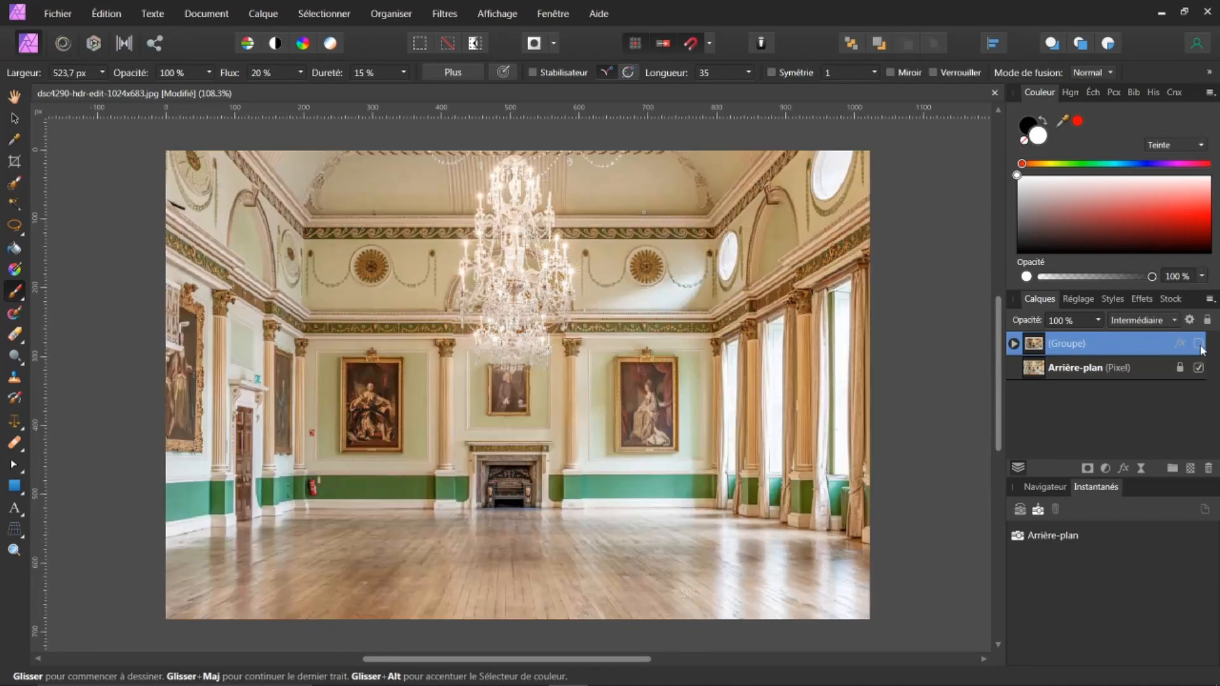
click(1199, 344)
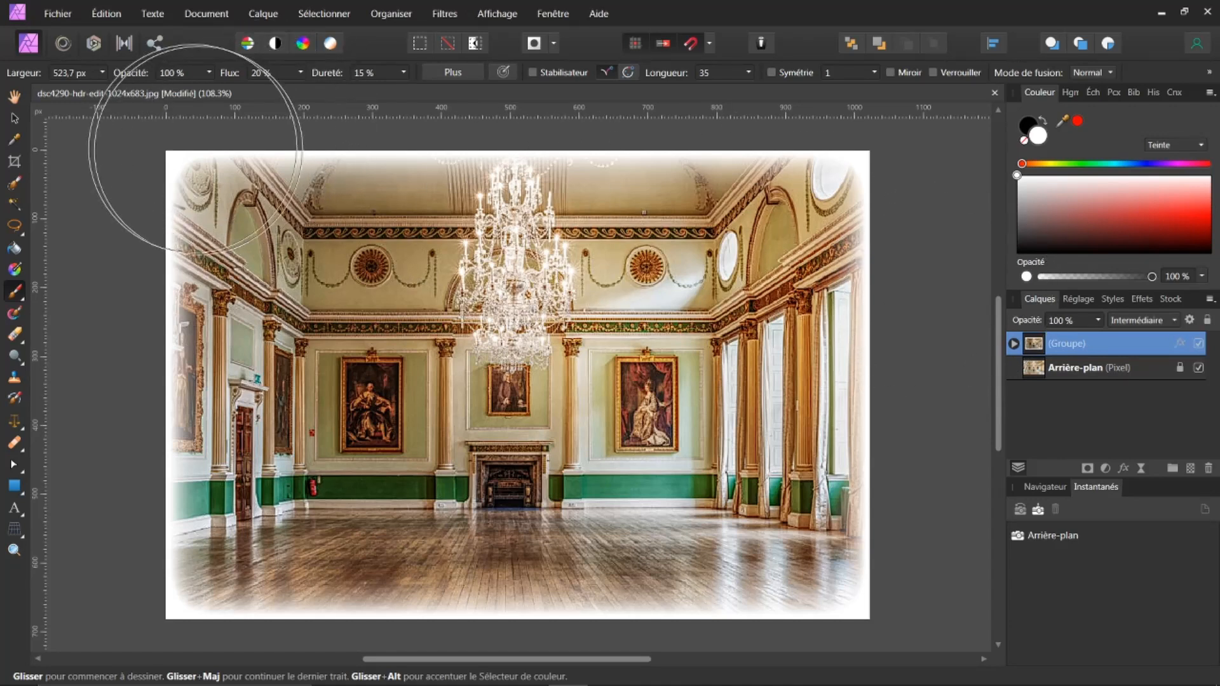
Step: Open the recent images AssemblyRoom.jpg and AssemblyRoom2.jpg as additional documents
click(57, 13)
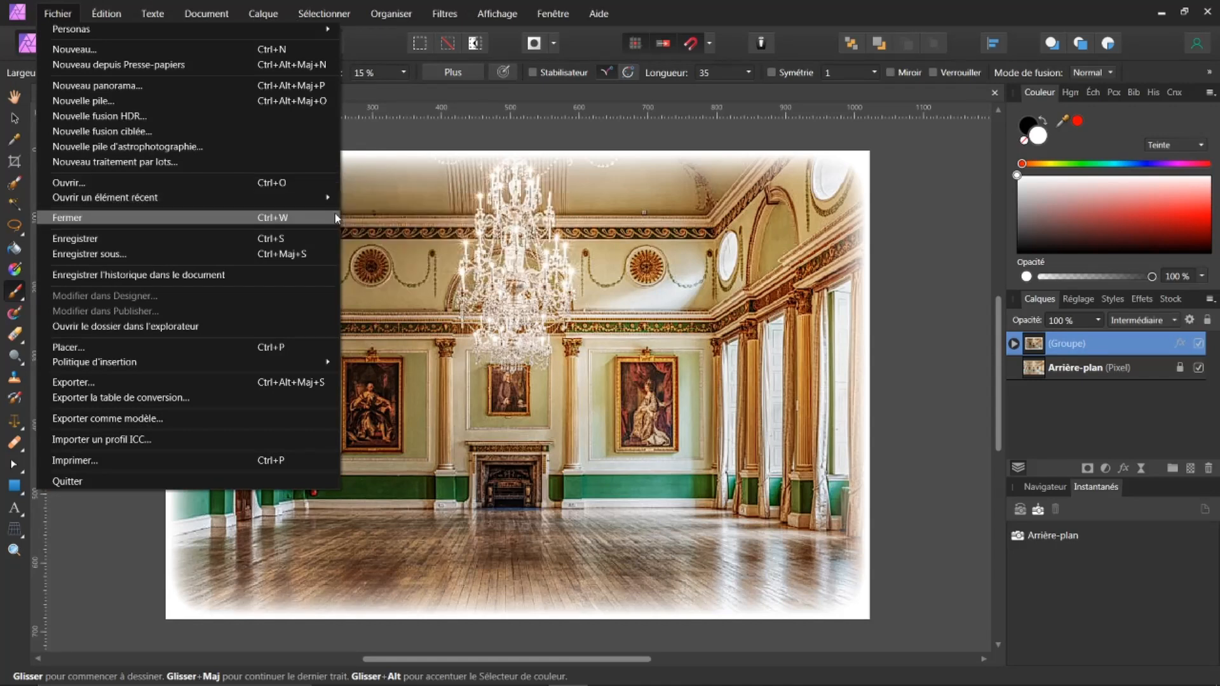
mouse_move(322, 198)
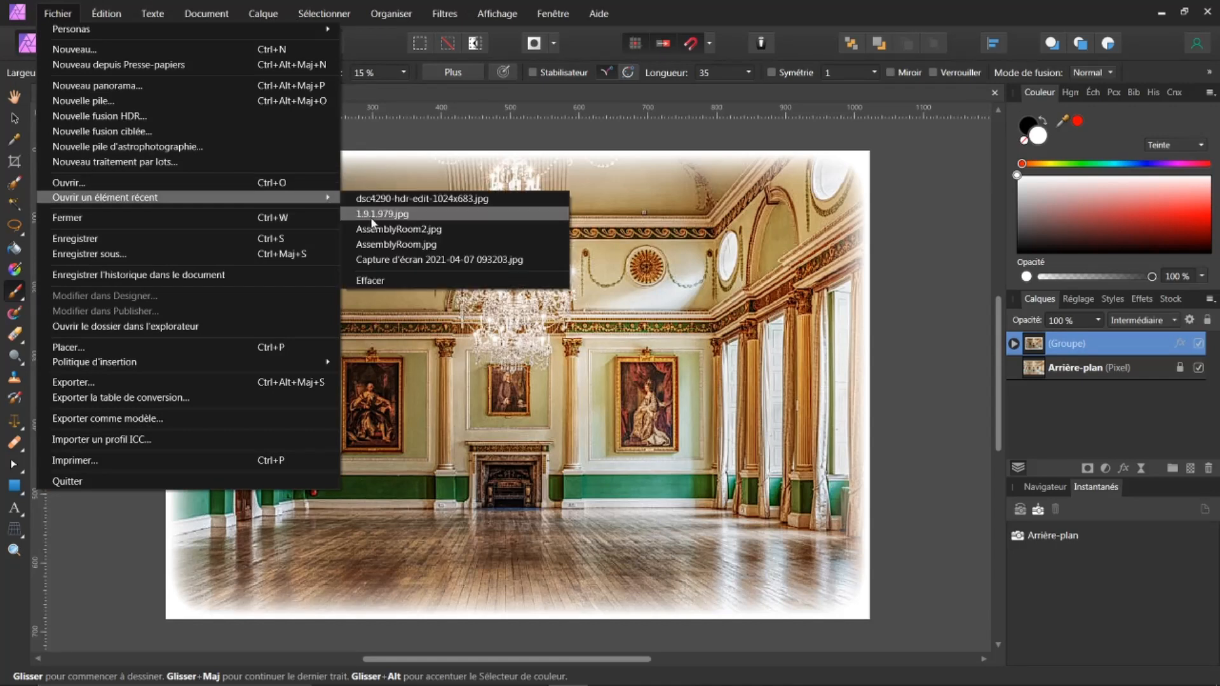
click(393, 245)
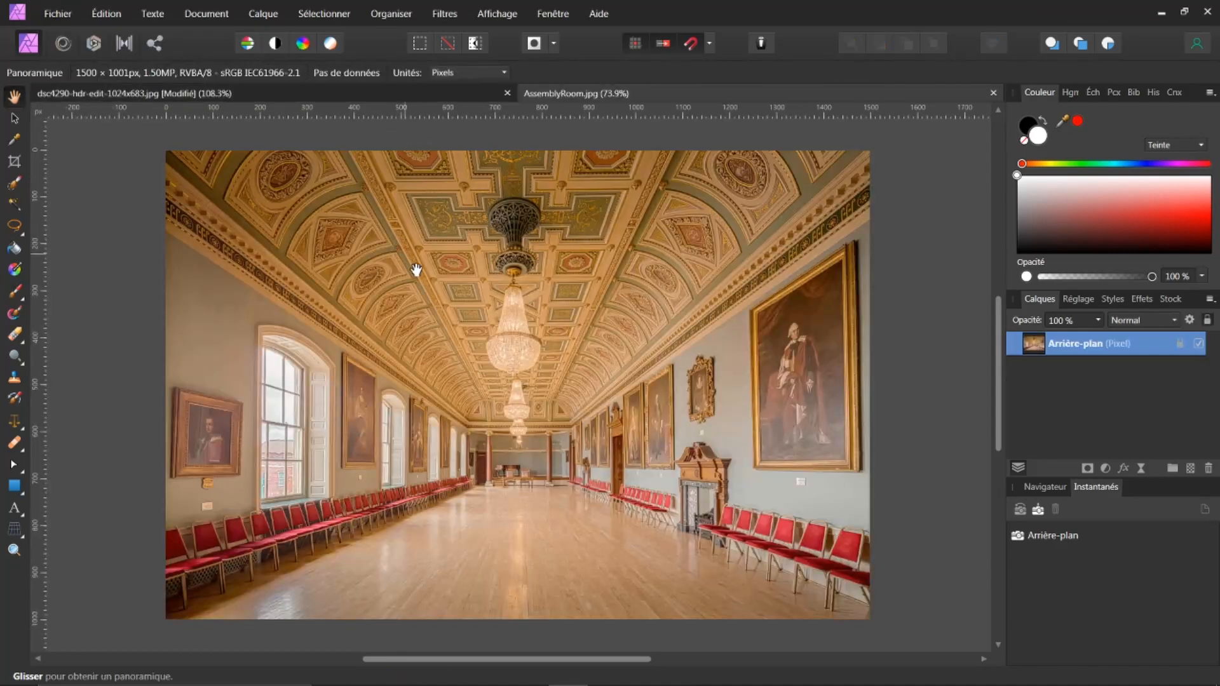
click(58, 14)
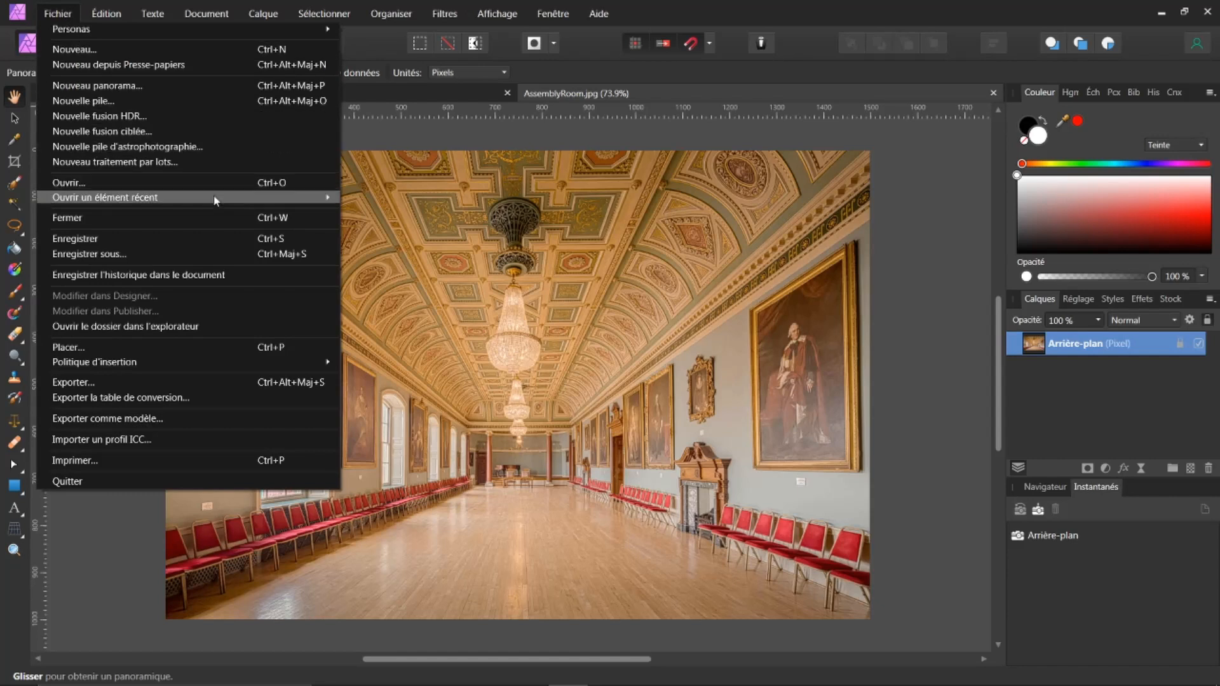
mouse_move(300, 200)
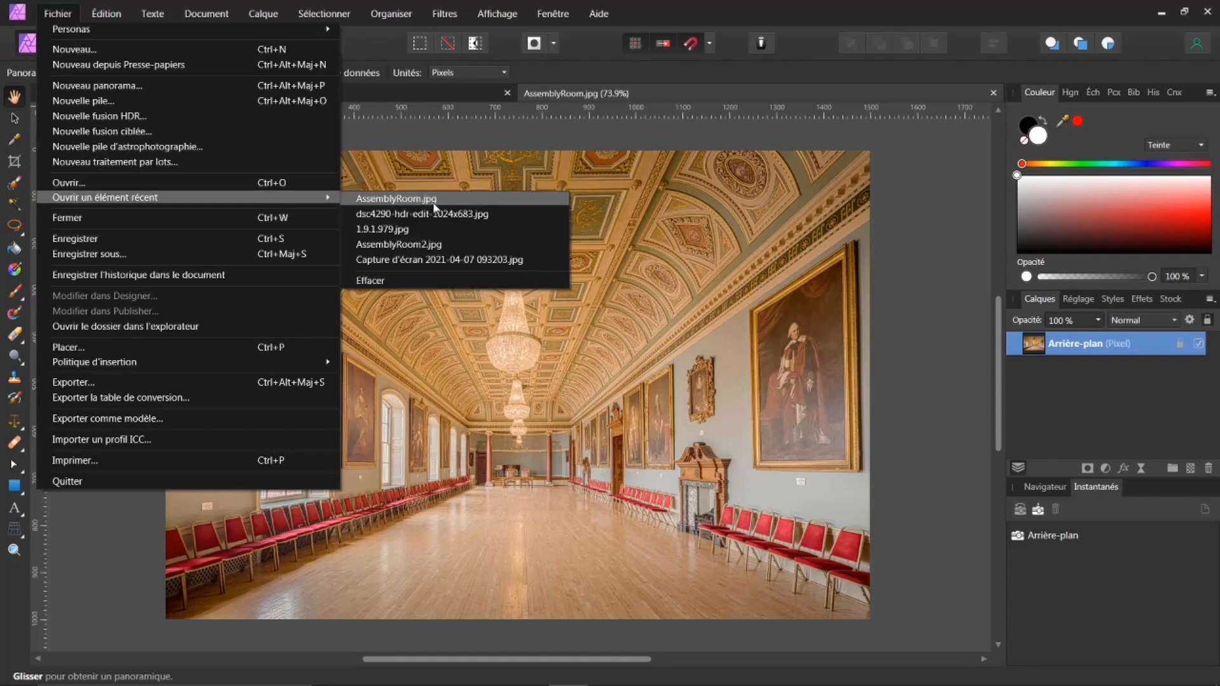
click(420, 247)
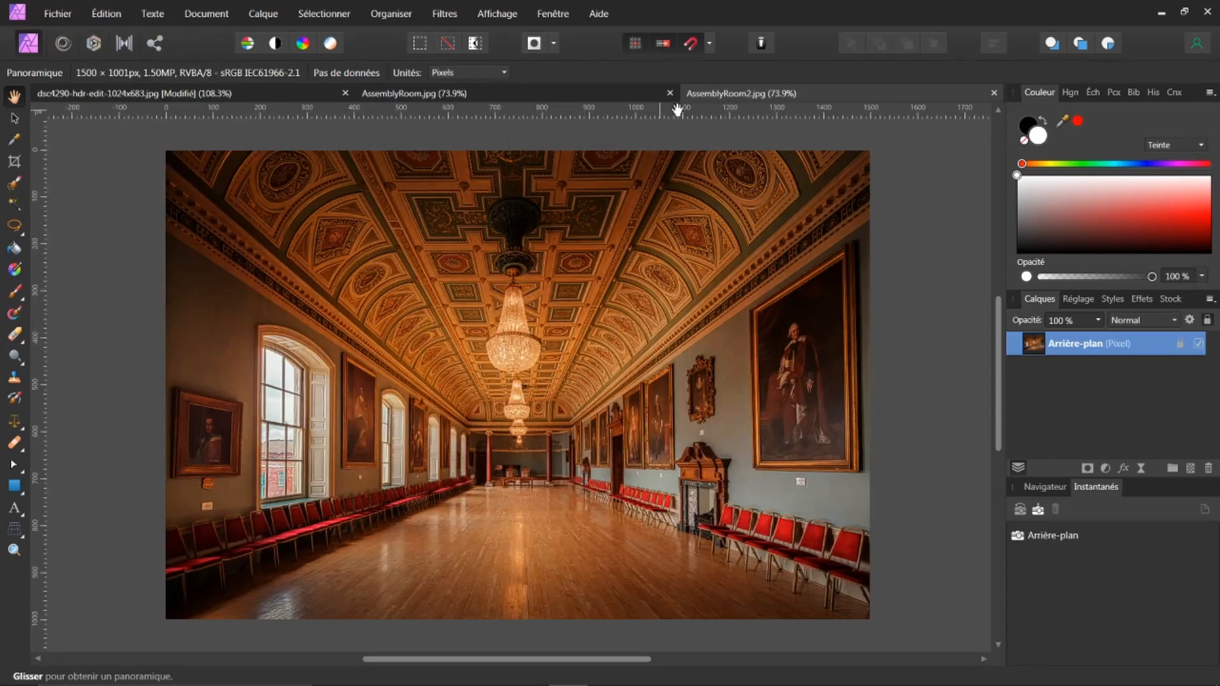
Step: Compare AssemblyRoom.jpg with AssemblyRoom2.jpg, then return to the dsc4290-hdr-edit-1024x683.jpg document with the Paint Brush tool active
click(608, 93)
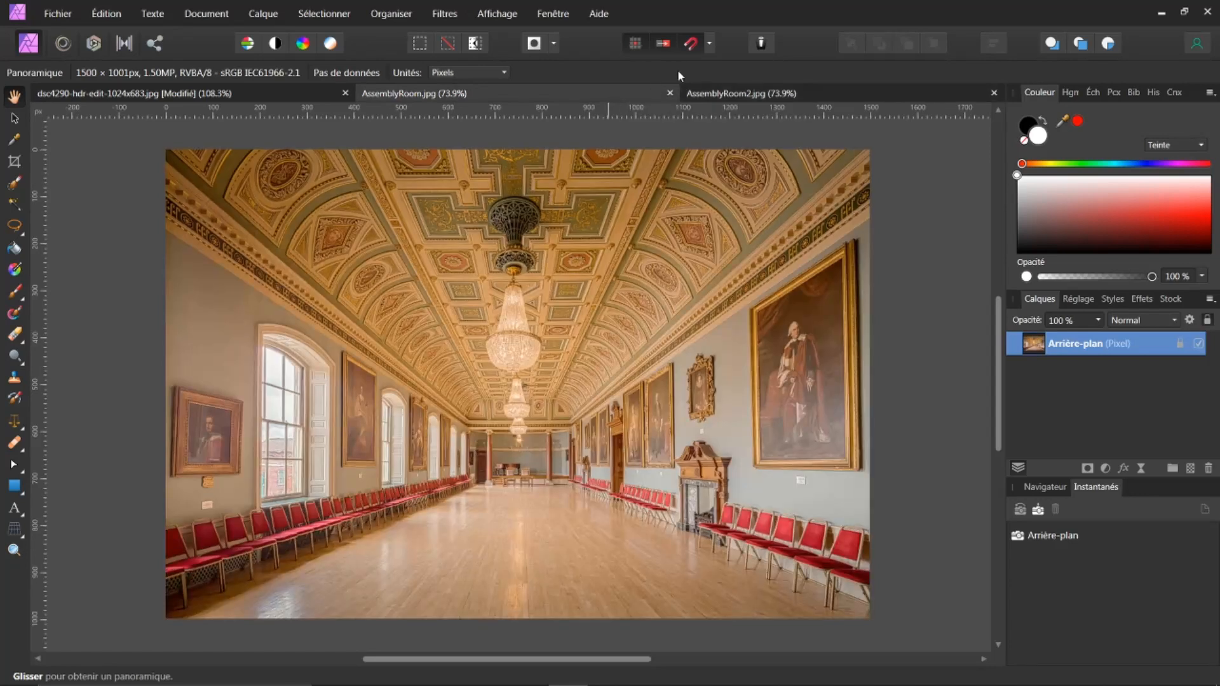
click(720, 94)
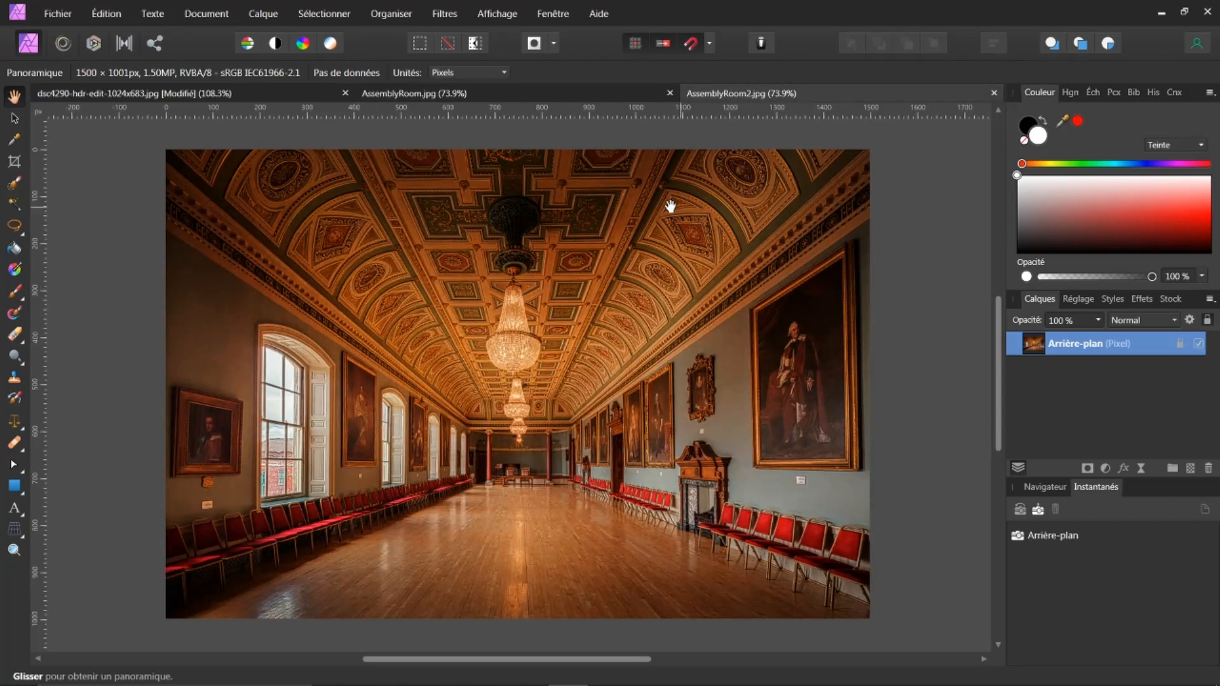
click(175, 93)
key(b)
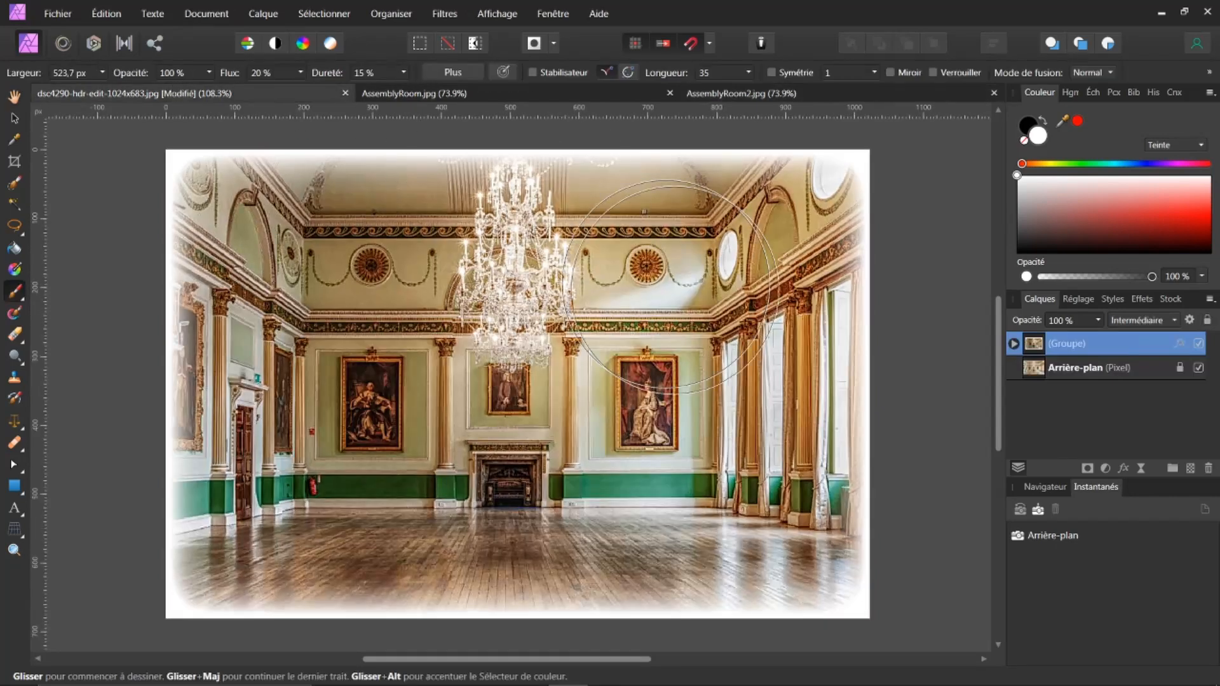